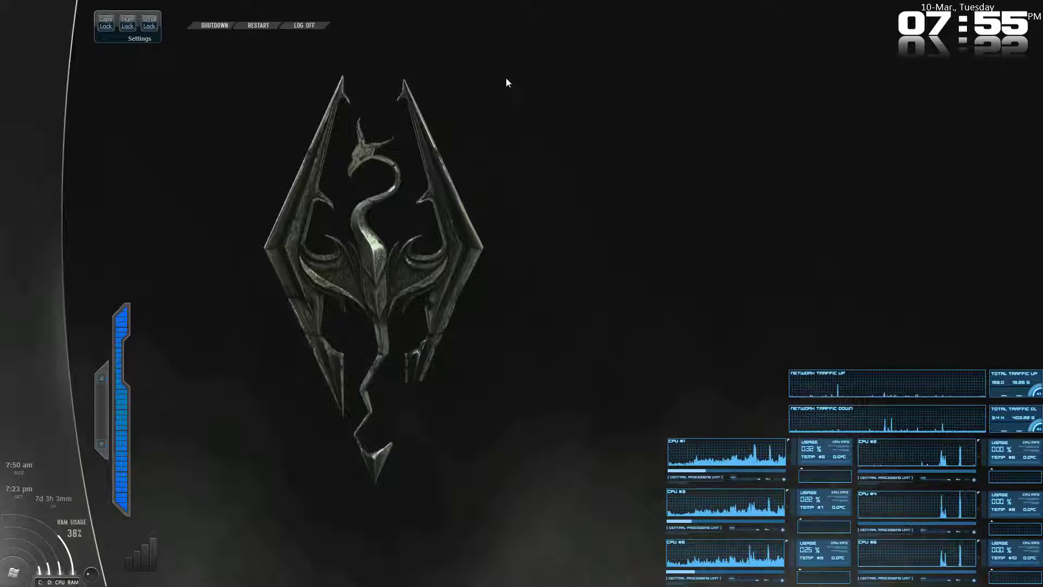
# Open Computer and browse Local Disk (C:) into the Program Files (x86) folder
pyautogui.moveTo(555, 24); pyautogui.dragTo(214, 540)
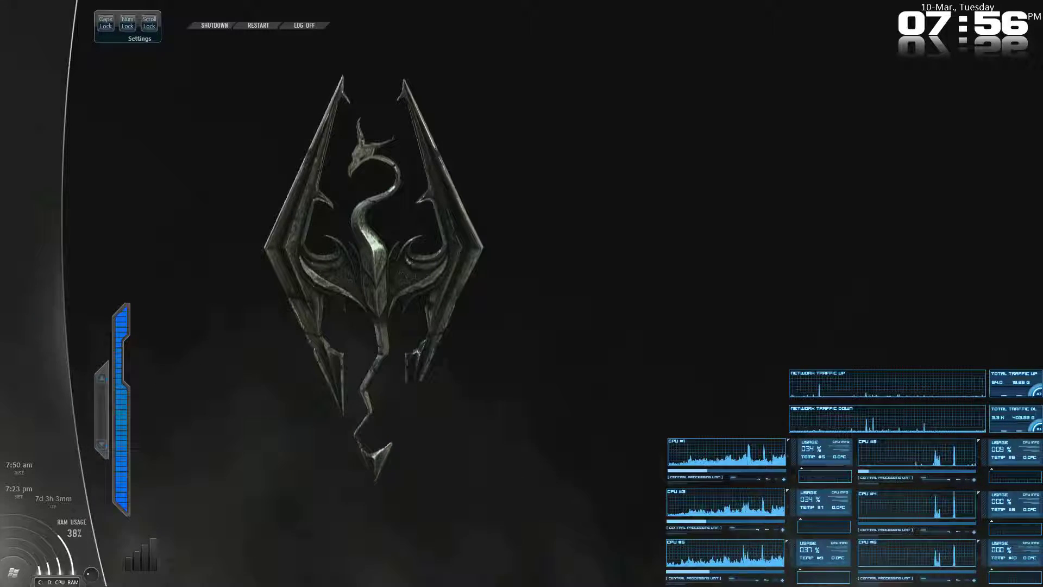
pyautogui.click(13, 572)
pyautogui.click(162, 386)
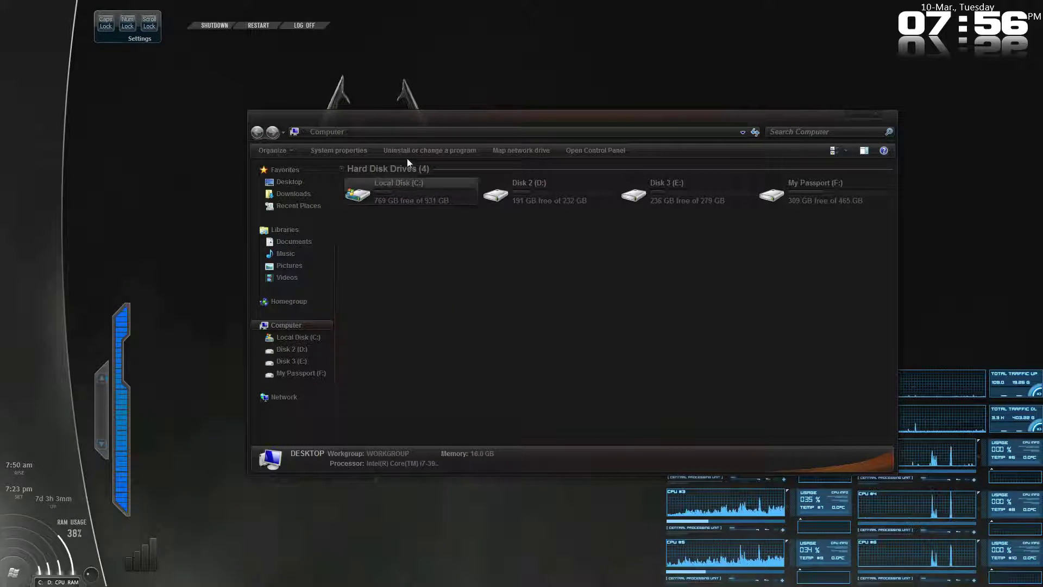
pyautogui.doubleClick(404, 185)
pyautogui.doubleClick(441, 243)
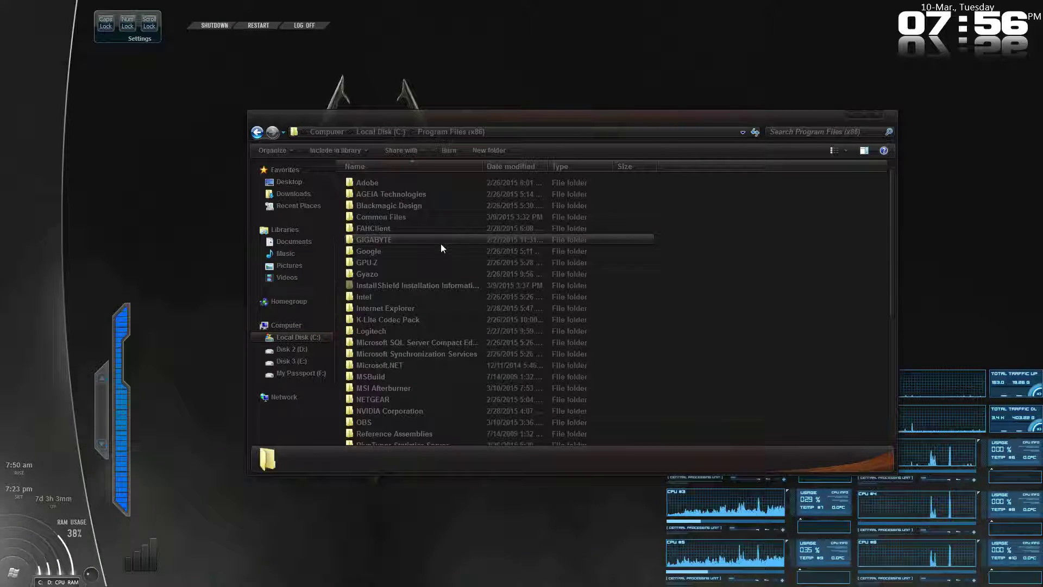
pyautogui.press('BackSpace')
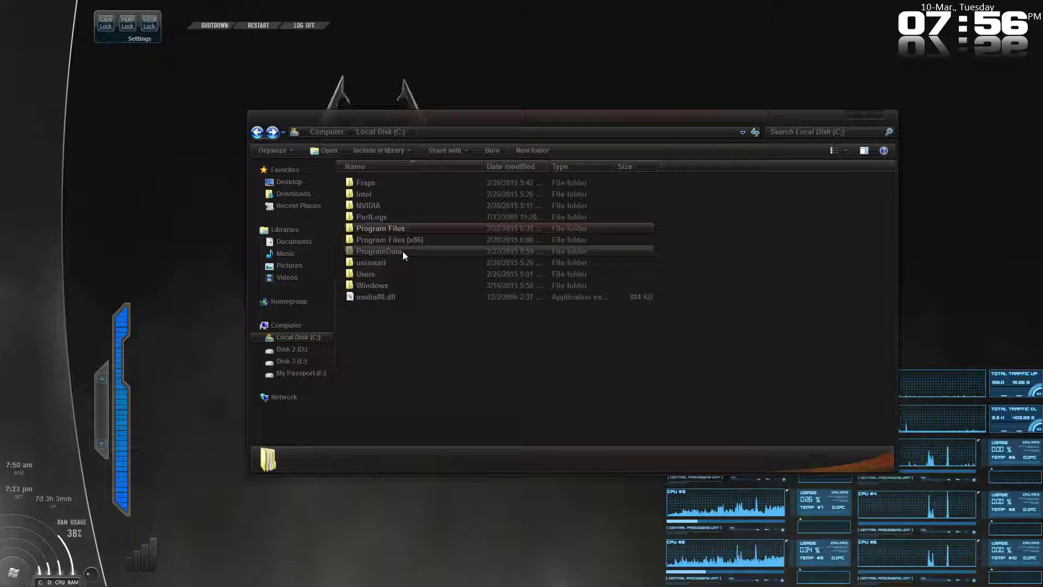
pyautogui.click(451, 338)
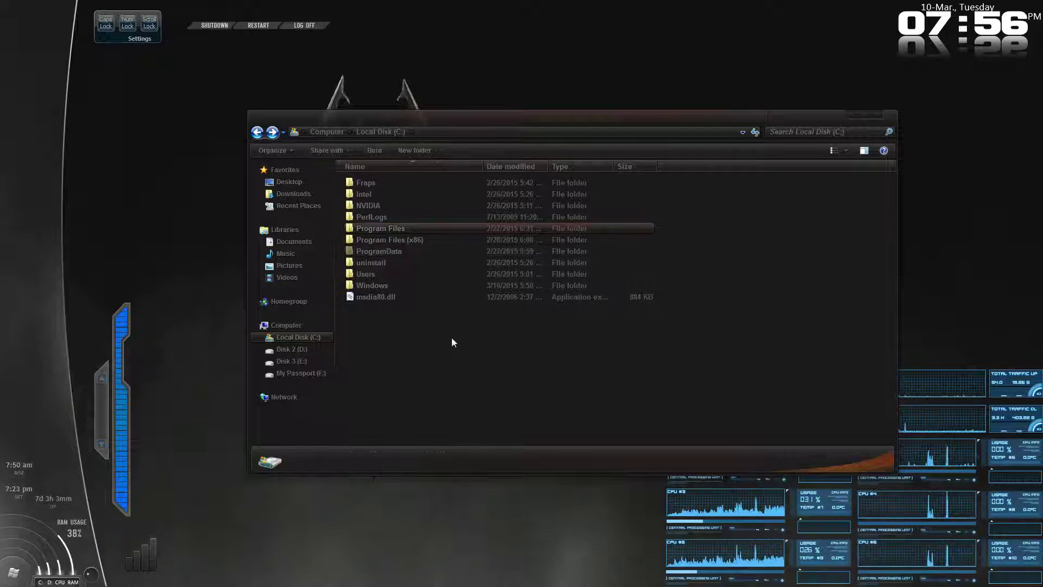
pyautogui.doubleClick(607, 238)
pyautogui.scroll(-3, 451, 278)
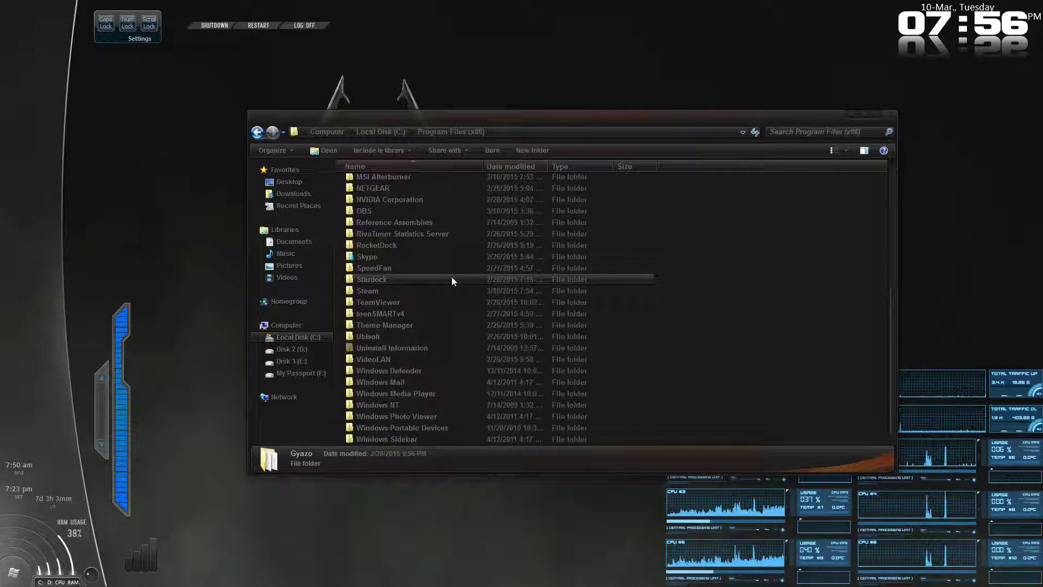
pyautogui.scroll(-2, 451, 276)
# Go through Steam, steamapps and common into Call of Duty Black Ops\players
pyautogui.doubleClick(402, 316)
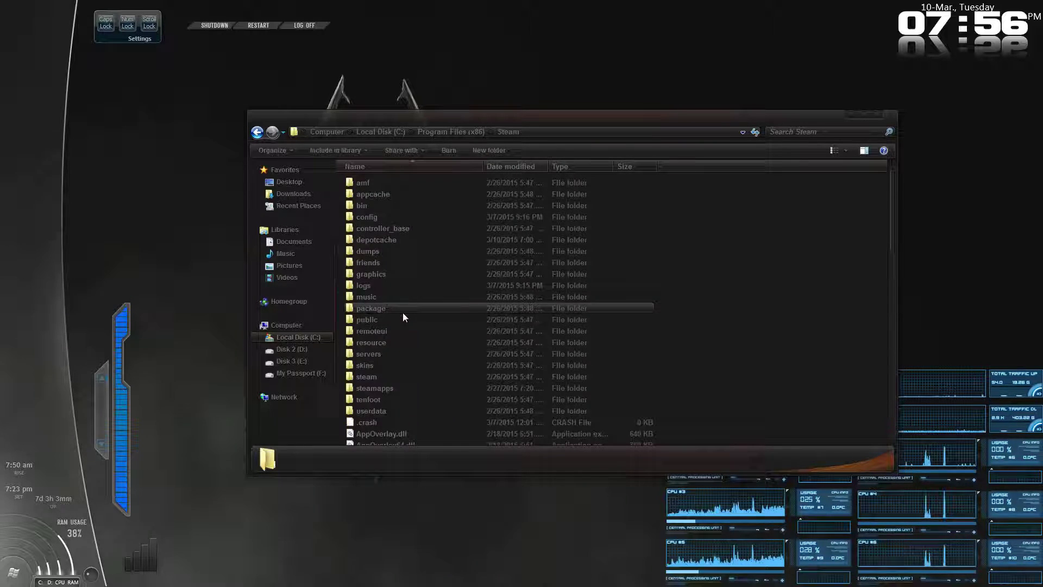
pyautogui.click(375, 388)
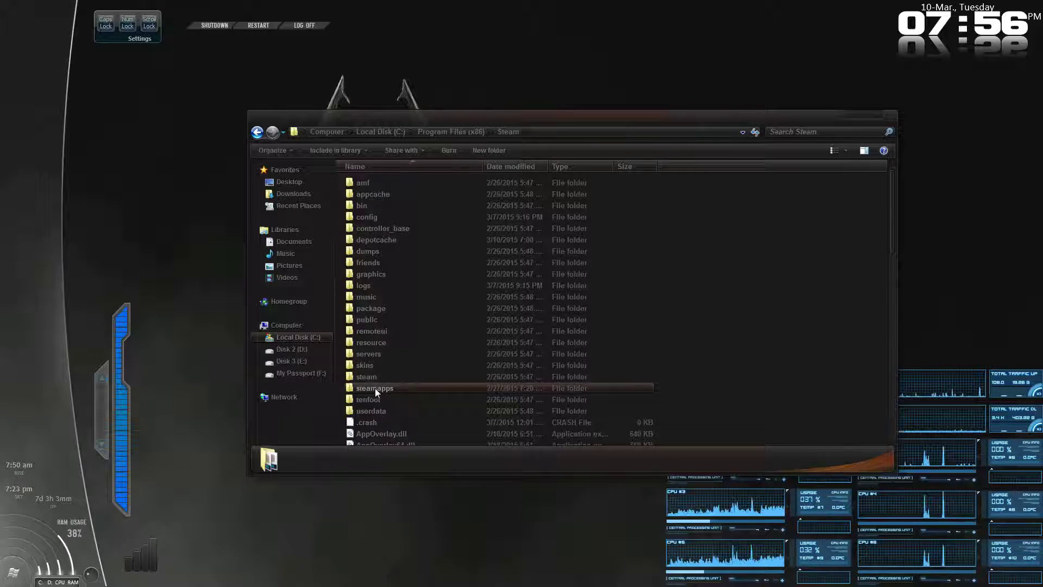
pyautogui.doubleClick(461, 389)
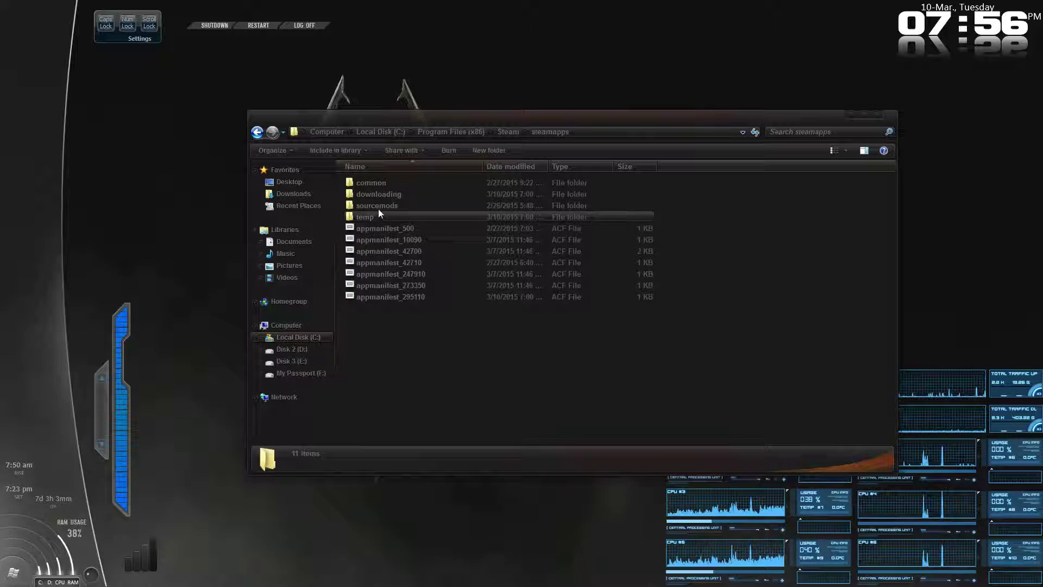
pyautogui.doubleClick(386, 181)
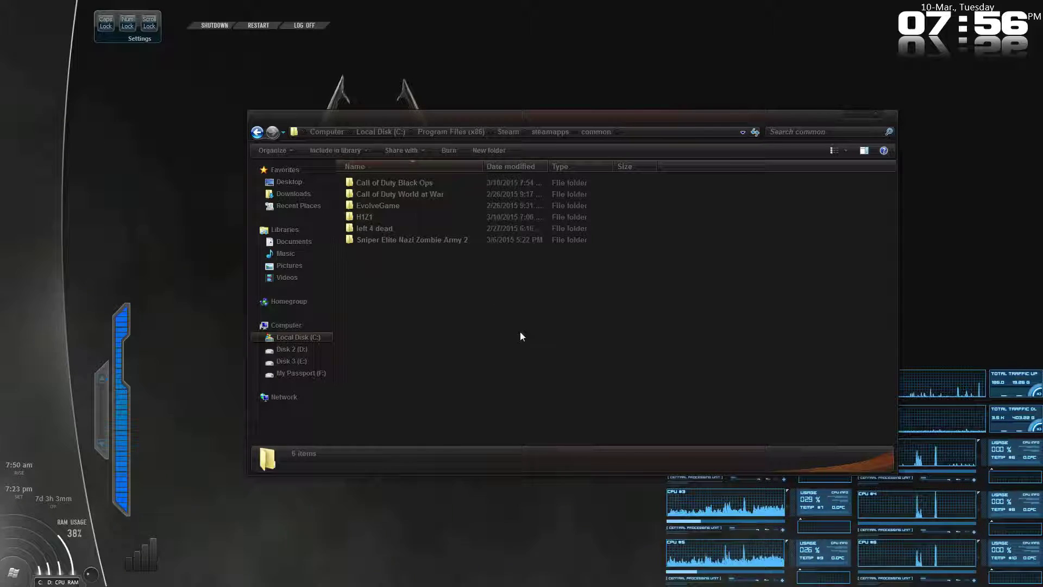
pyautogui.moveTo(572, 291); pyautogui.dragTo(442, 327)
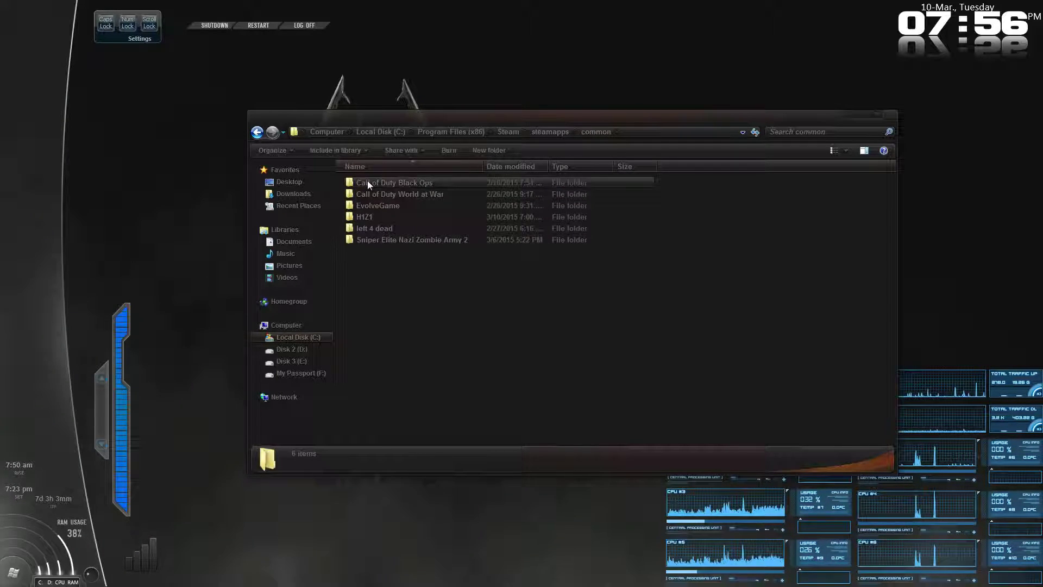
pyautogui.doubleClick(393, 185)
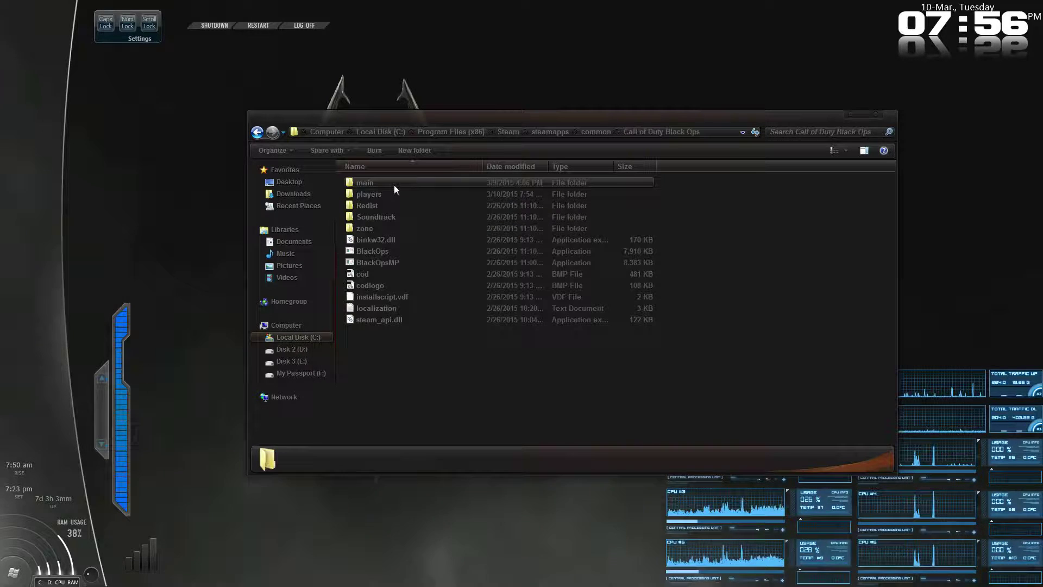
pyautogui.doubleClick(365, 194)
pyautogui.click(366, 182)
pyautogui.click(398, 251)
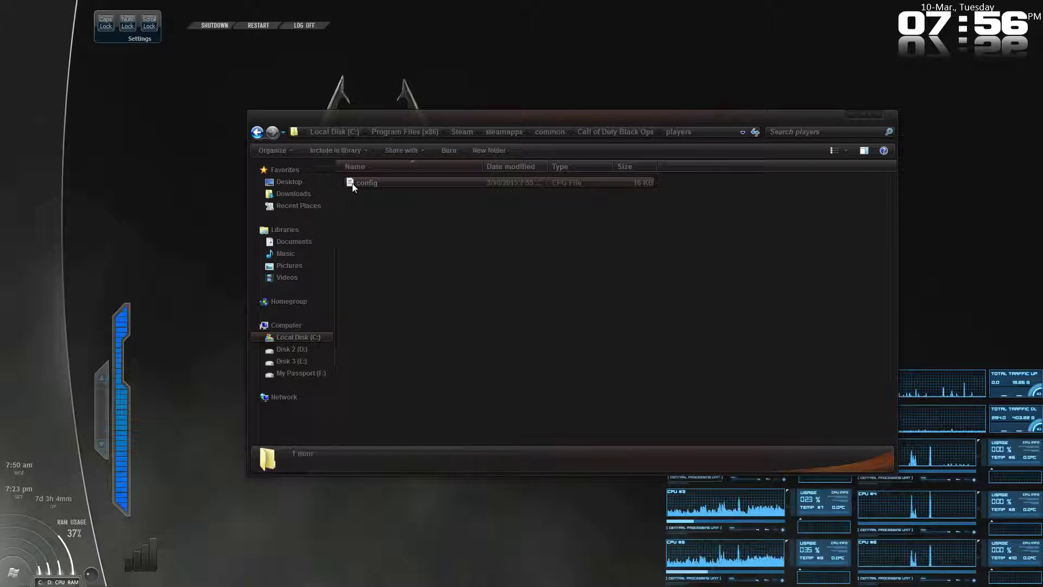
# Open the players folder's config file in WordPad after cancelling the Open with browse
pyautogui.click(352, 183)
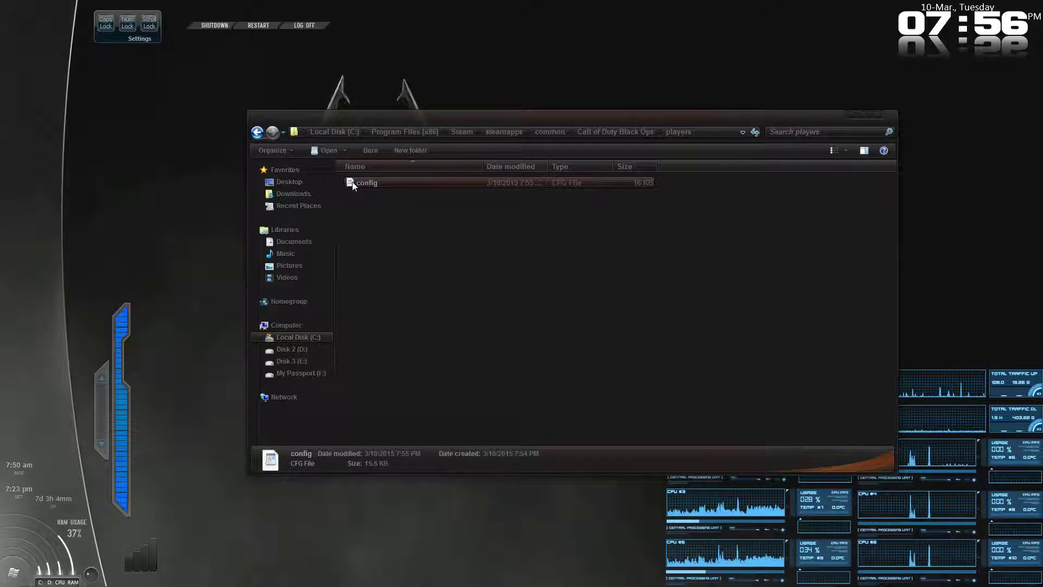
pyautogui.click(402, 237)
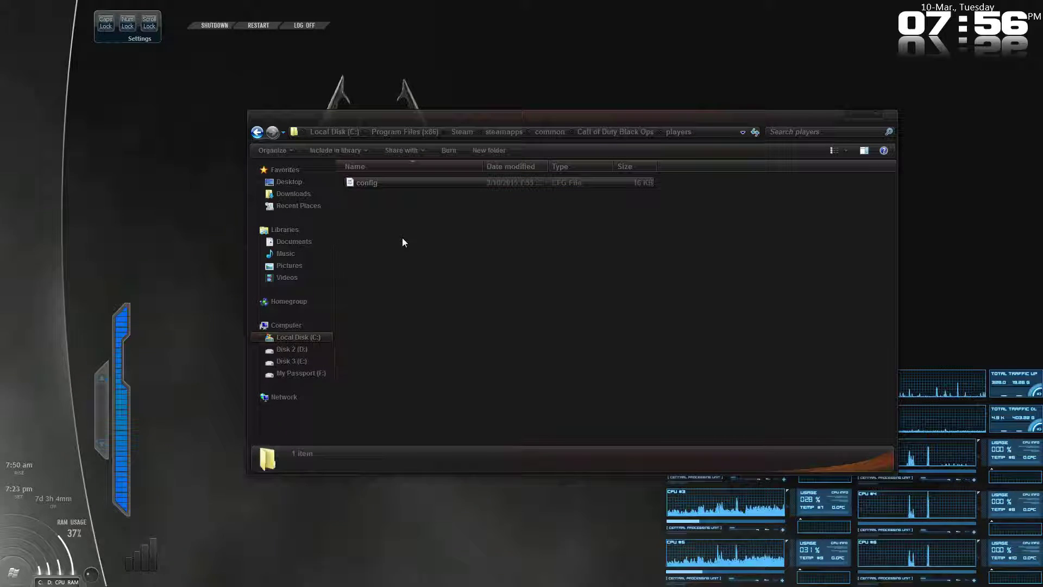
pyautogui.rightClick(378, 184)
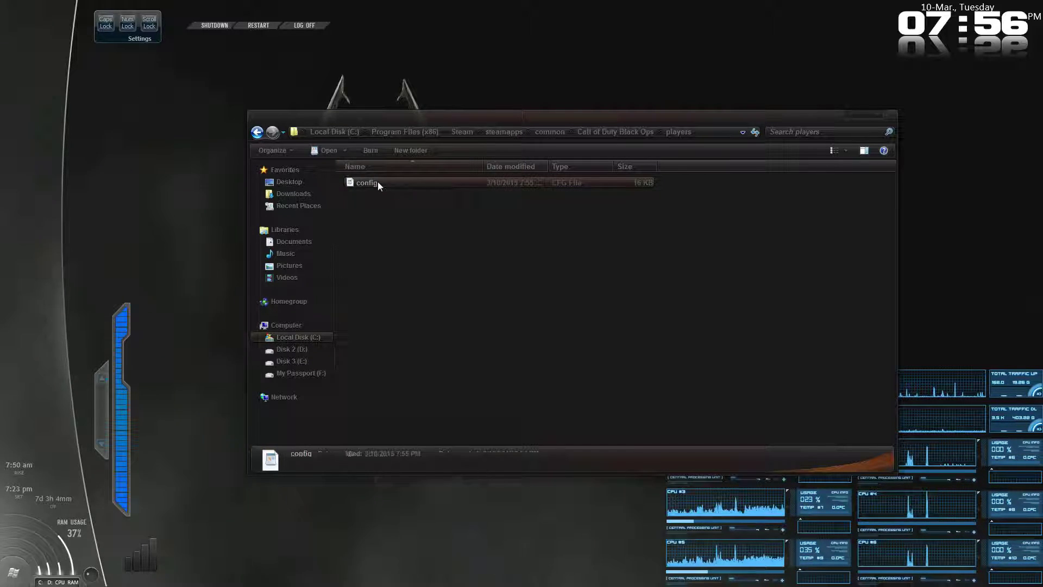
pyautogui.click(418, 200)
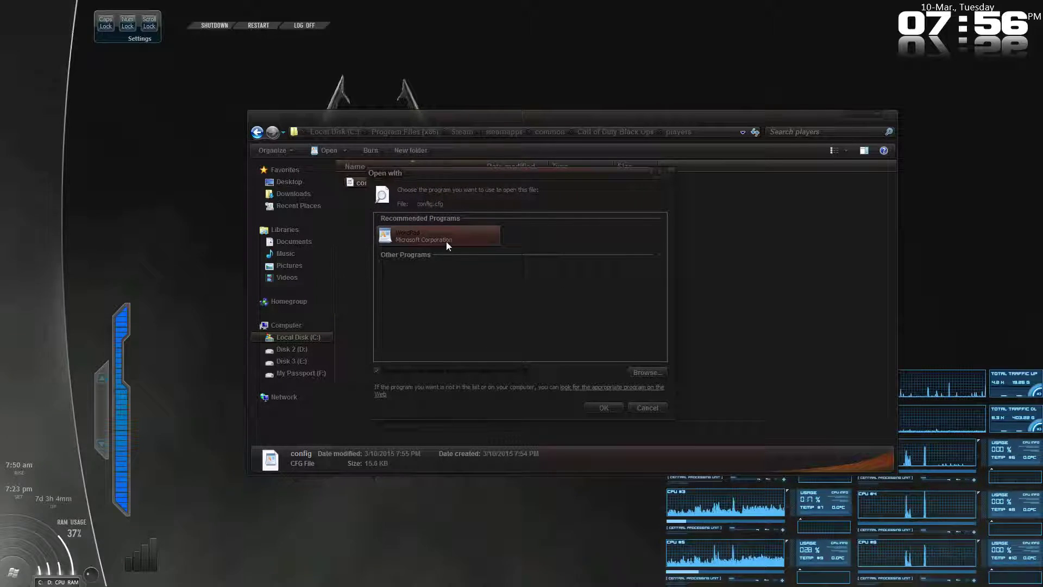
pyautogui.click(647, 373)
pyautogui.click(534, 322)
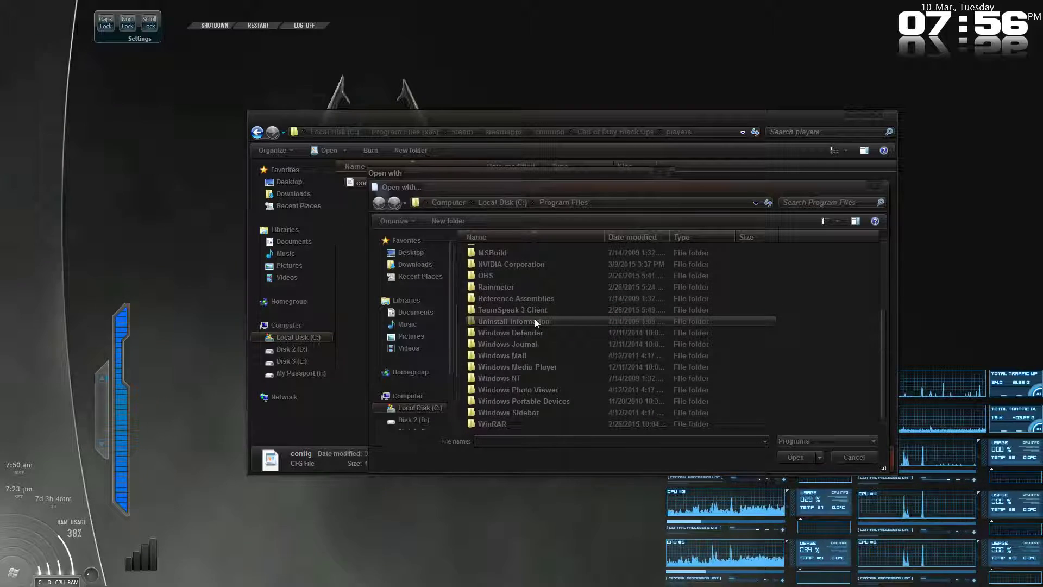
pyautogui.click(874, 186)
pyautogui.moveTo(626, 116); pyautogui.dragTo(590, 64)
pyautogui.click(646, 402)
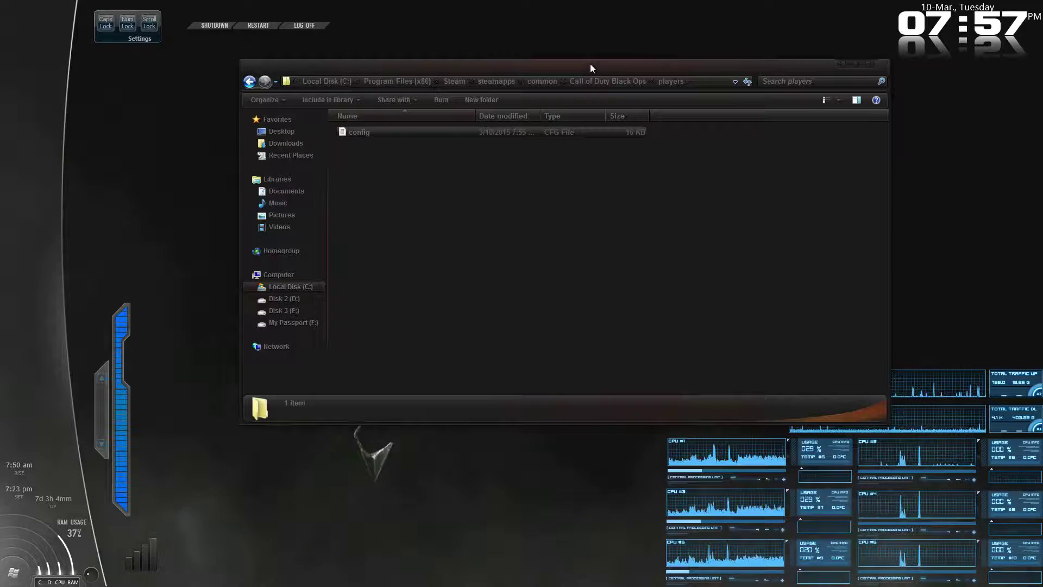
pyautogui.click(459, 132)
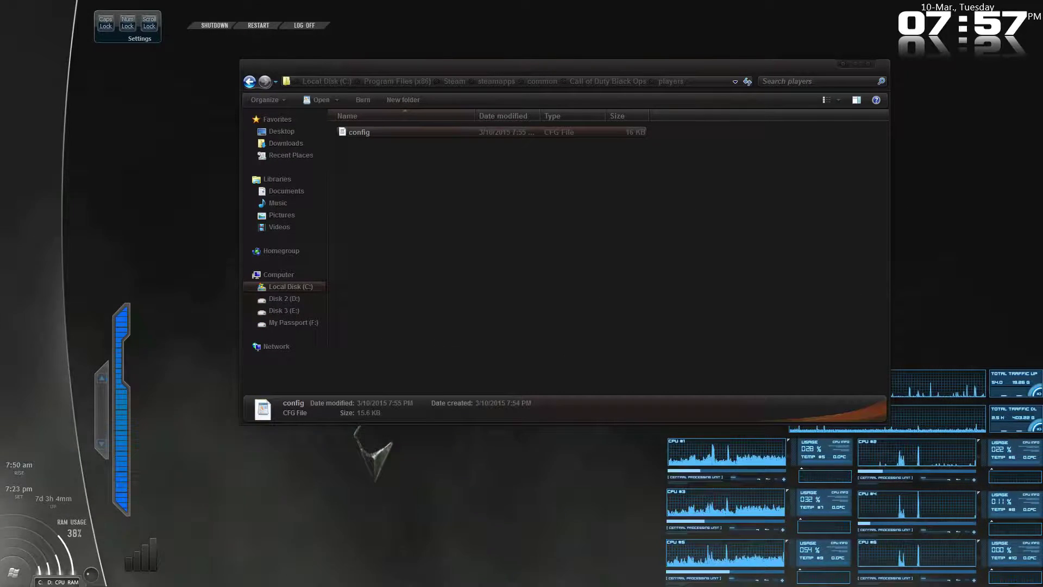
pyautogui.press('Return')
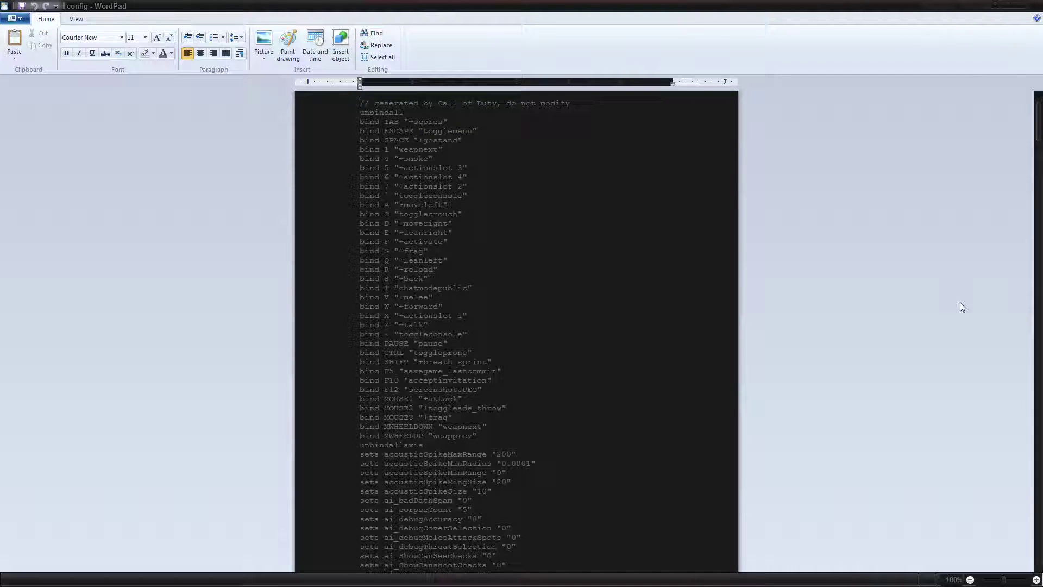
pyautogui.moveTo(1036, 116)
pyautogui.mouseDown()
pyautogui.moveTo(1028, 356)
pyautogui.moveTo(1001, 473)
pyautogui.moveTo(1034, 105)
pyautogui.mouseUp()
pyautogui.click(467, 186)
pyautogui.click(455, 140)
# Add a new bind 9 "cg_fov 90" line directly below the bind 7 entry
pyautogui.press('Return')
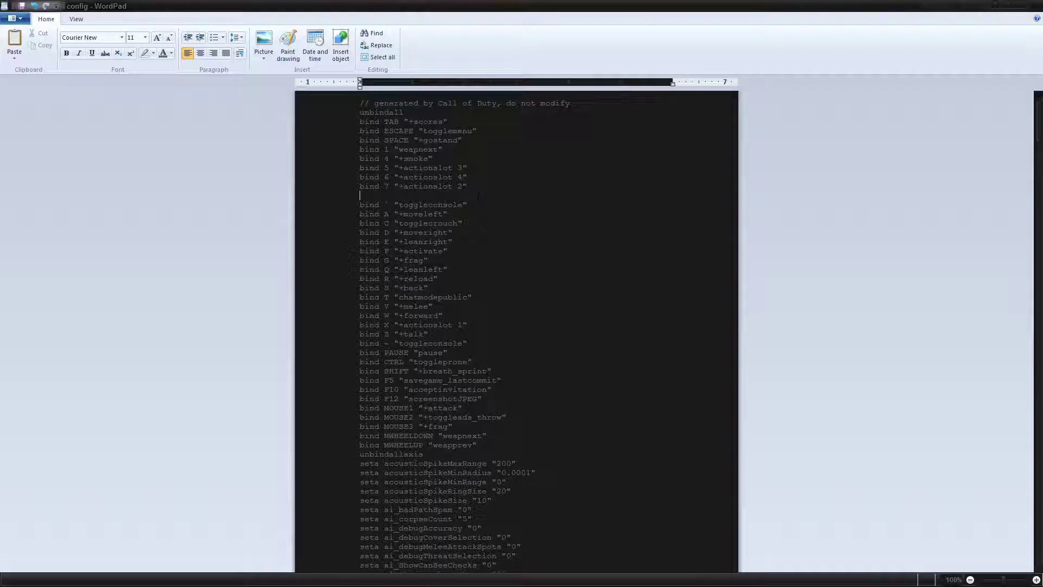
pyautogui.write('bind 9 "')
pyautogui.write('cg_fov 90')
pyautogui.moveTo(478, 195); pyautogui.dragTo(359, 196)
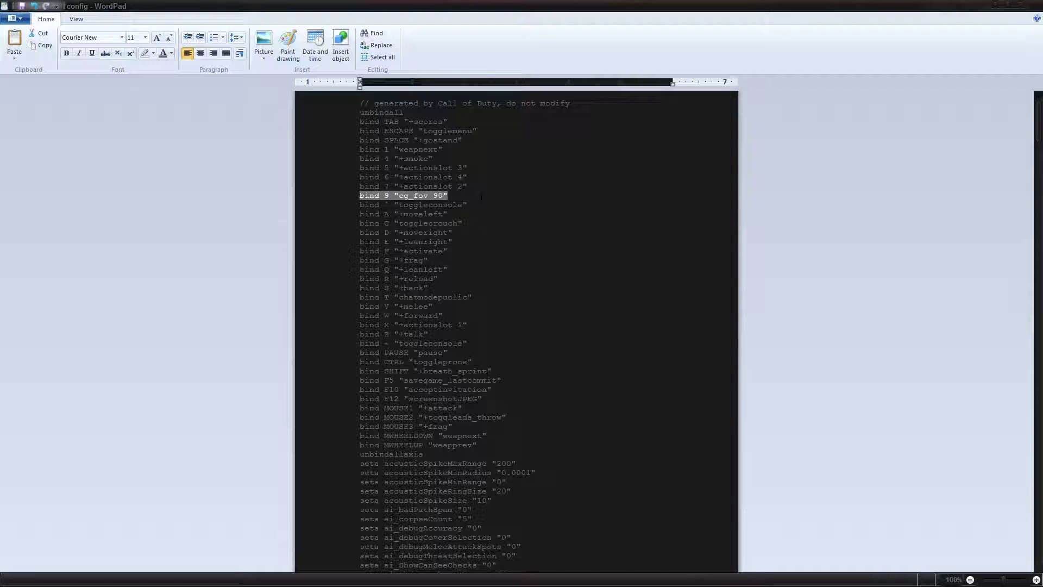
pyautogui.click(420, 196)
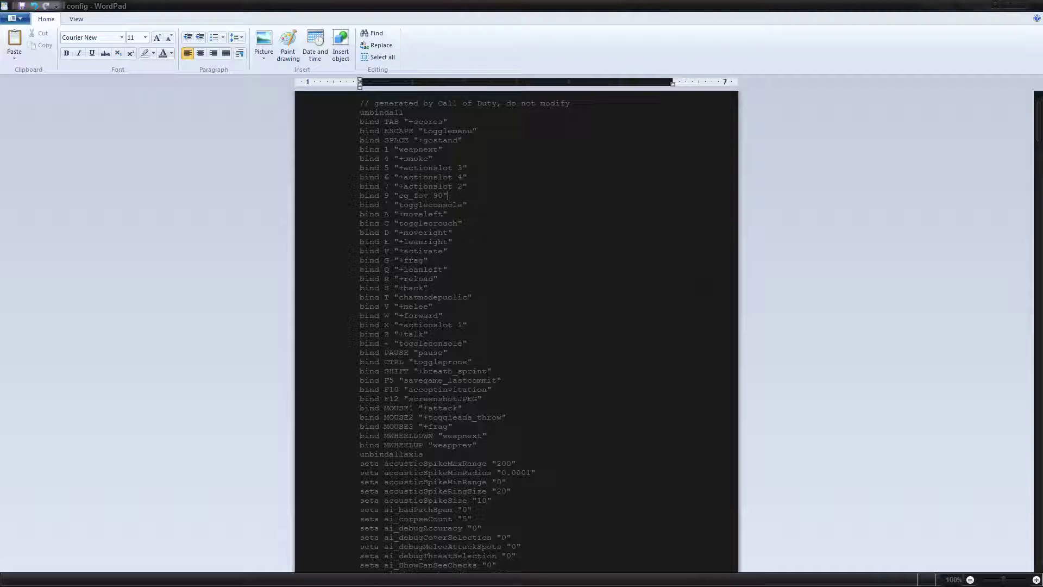
pyautogui.click(373, 33)
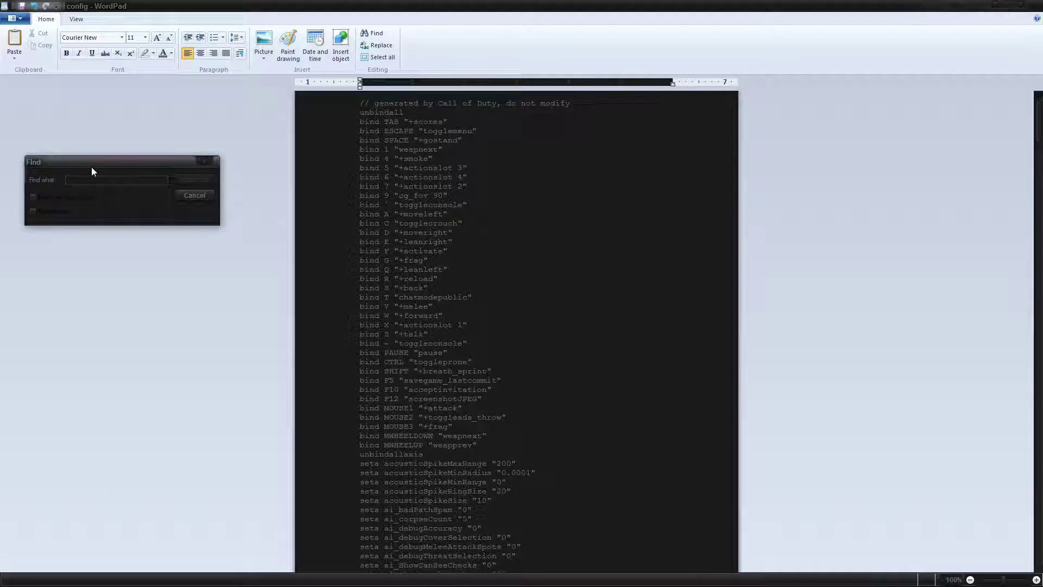
# Search for monkey and change the seta monkeytoy value from "1" to "0"
pyautogui.moveTo(91, 171); pyautogui.dragTo(178, 171)
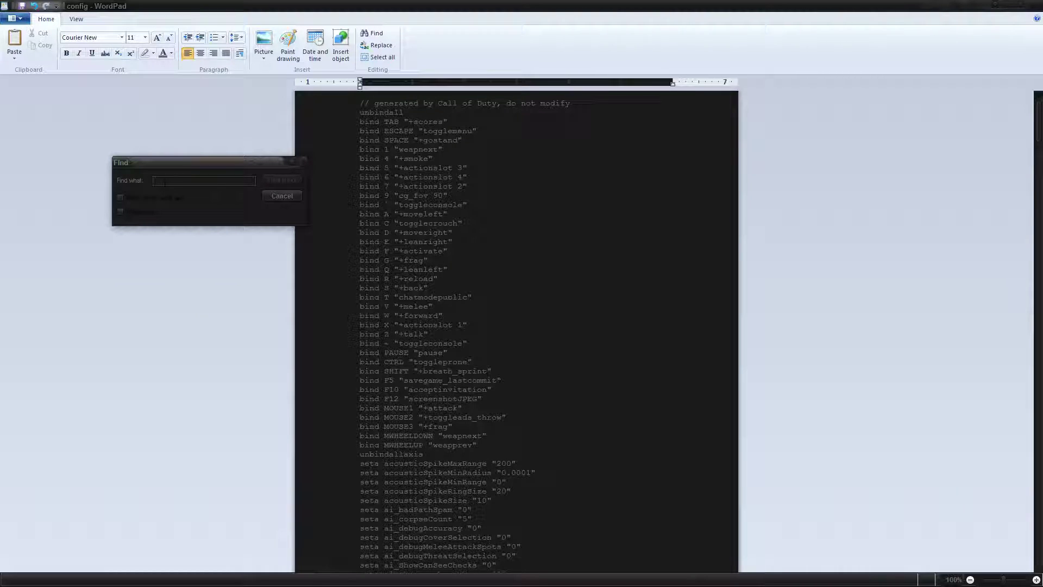
pyautogui.write('mod')
pyautogui.write('key')
pyautogui.press('Return')
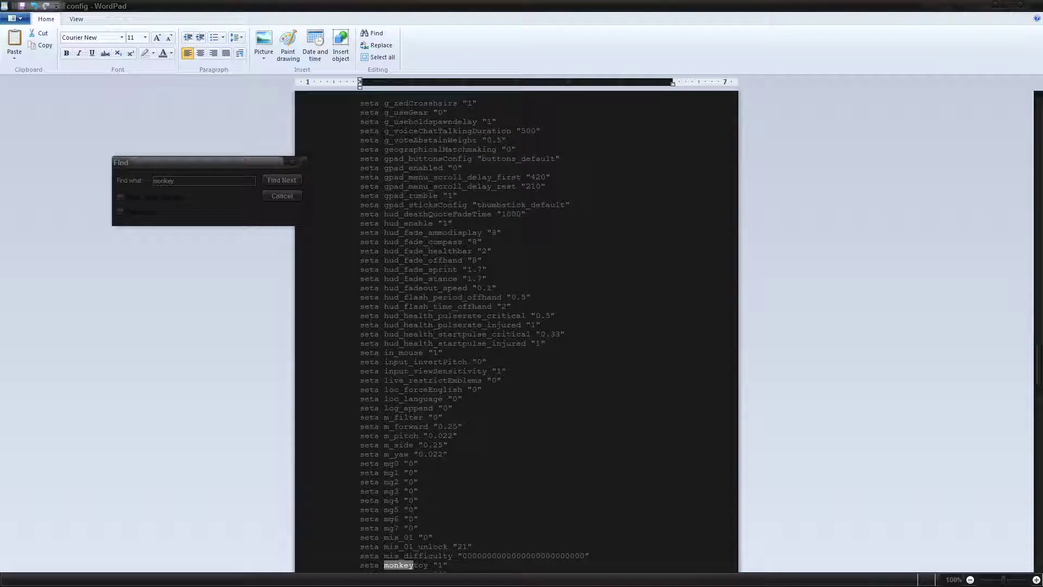
pyautogui.write('mon')
pyautogui.click(444, 565)
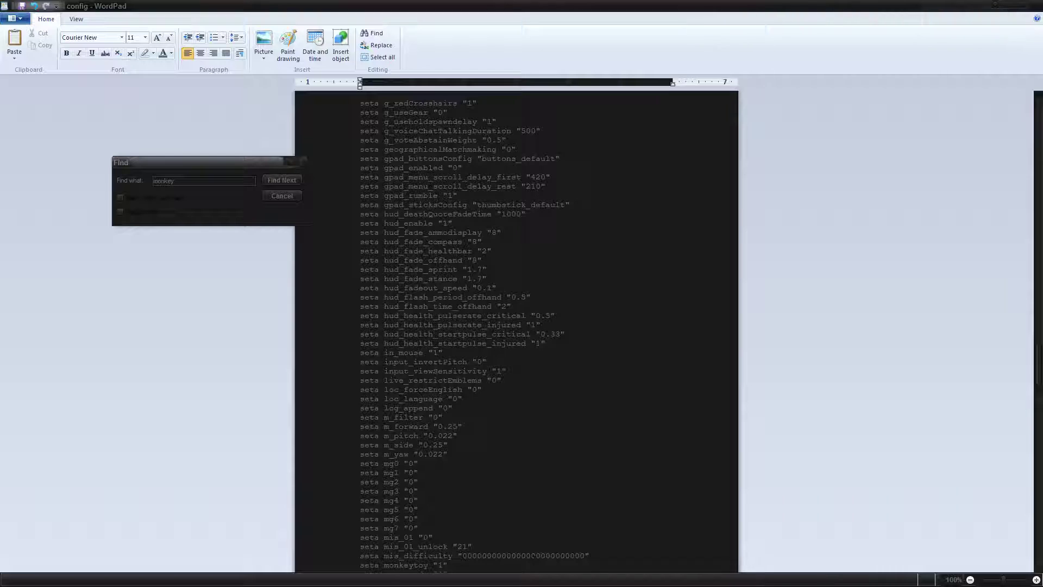
pyautogui.press('BackSpace')
pyautogui.write('0')
pyautogui.click(234, 170)
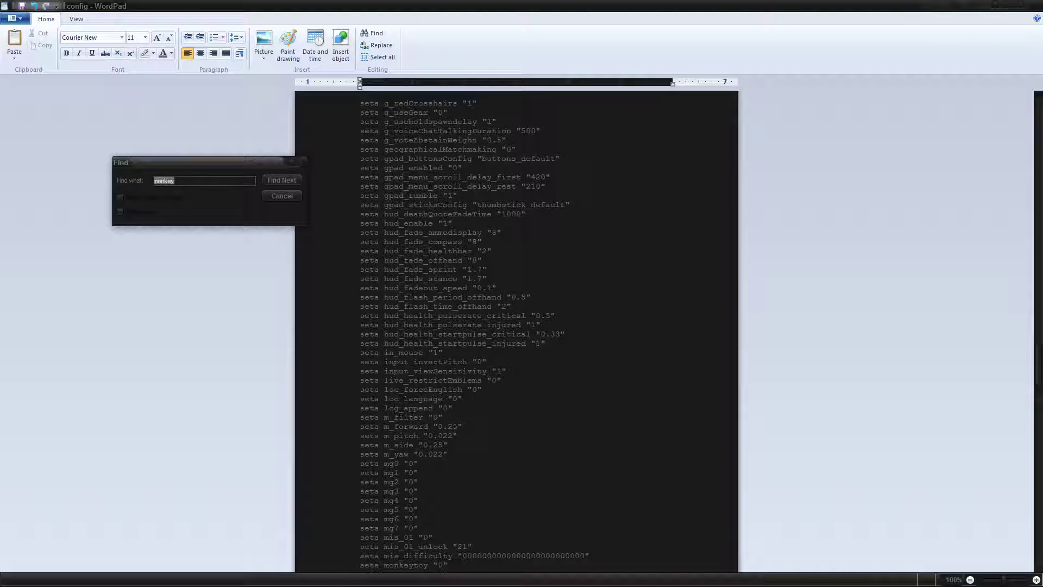
# Search the config for maxfps to locate the com_maxfps line
pyautogui.press('BackSpace')
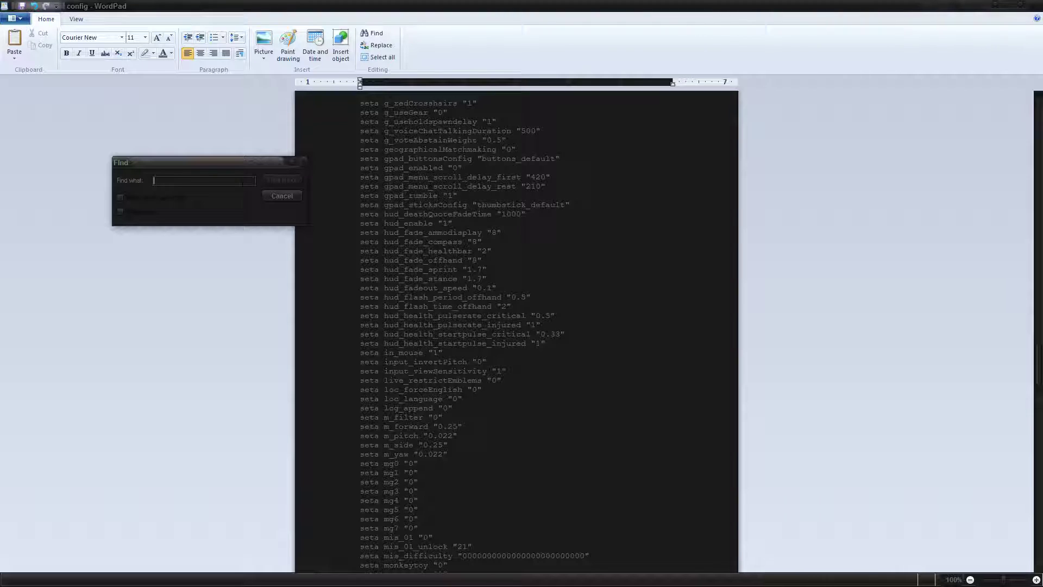
pyautogui.write('mmou')
pyautogui.press('Return')
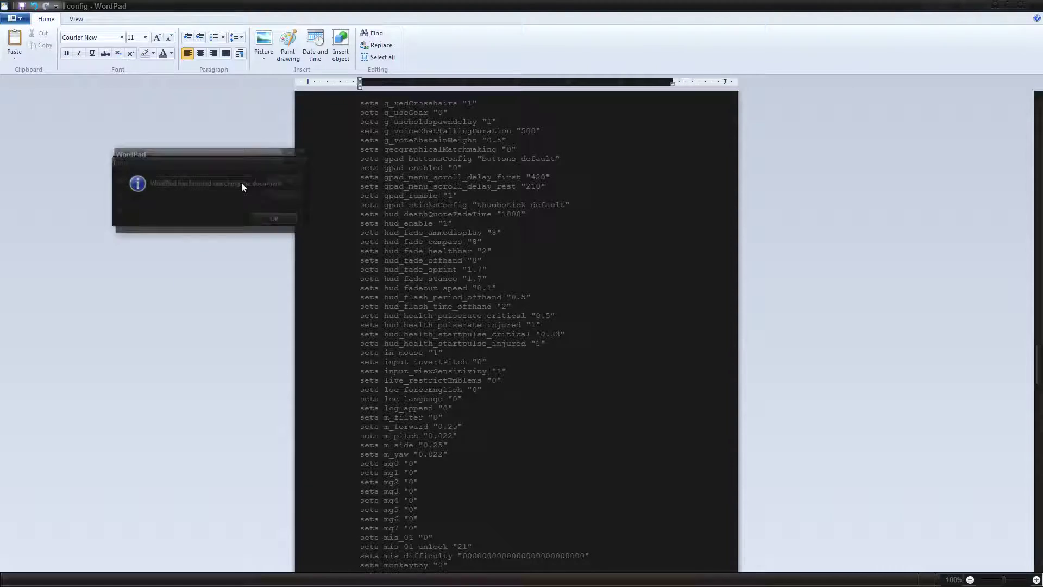
pyautogui.click(267, 218)
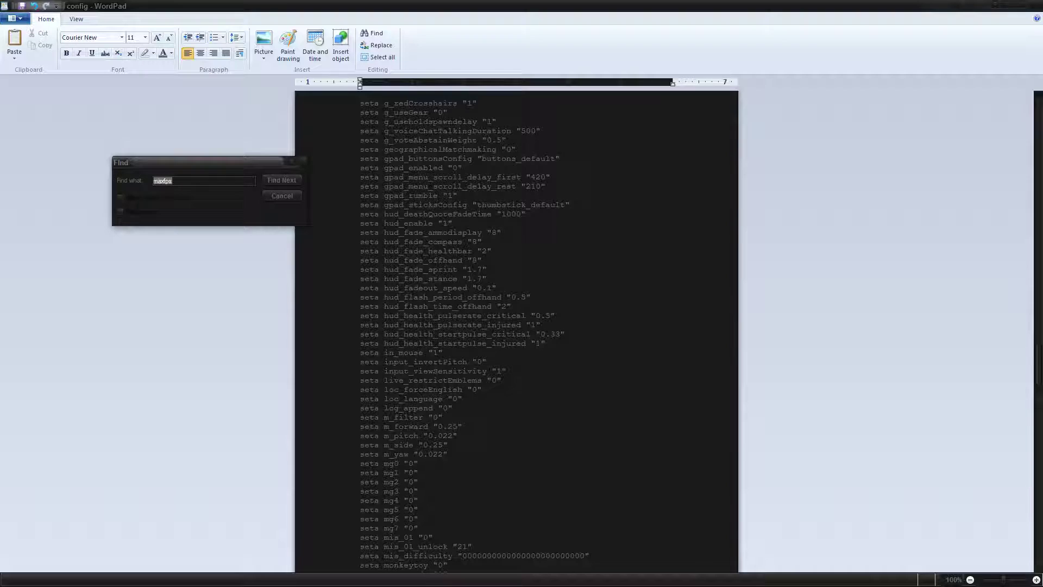
pyautogui.write('maxfps')
pyautogui.write('fps')
pyautogui.press('Return')
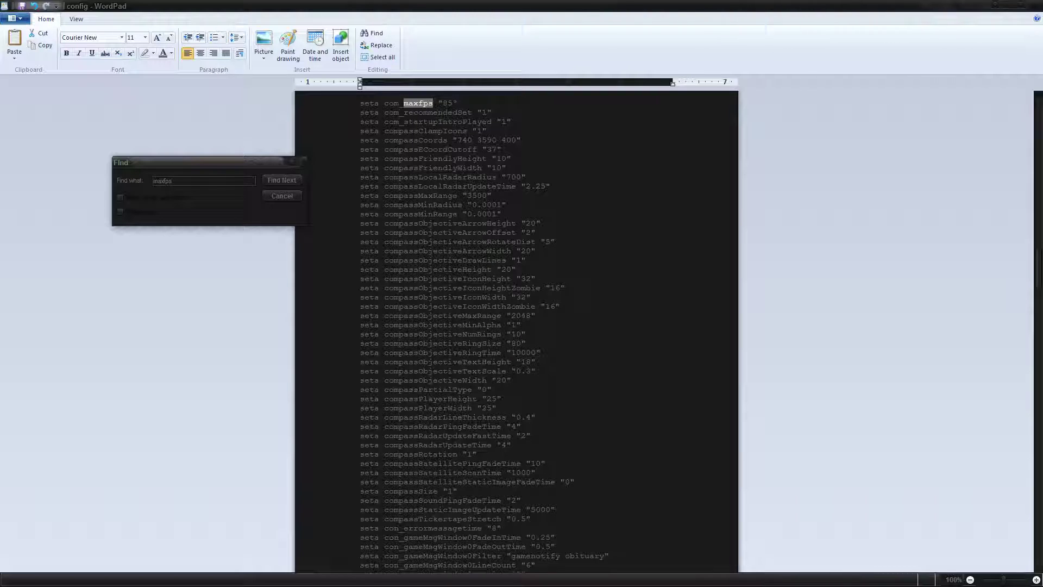
# Replace the com_maxfps value 85 with 144 and close the search box
pyautogui.doubleClick(448, 103)
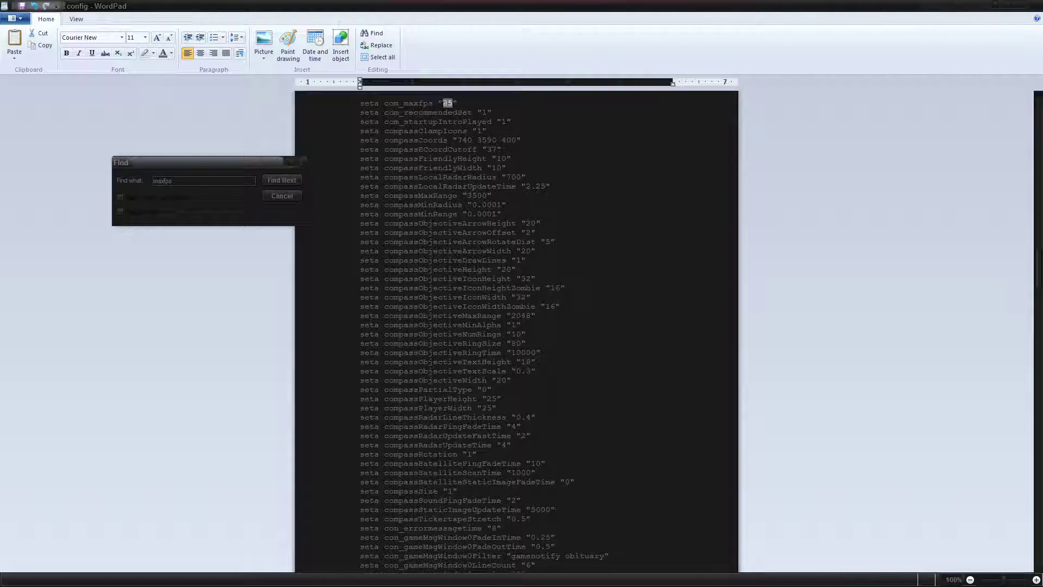
pyautogui.click(452, 106)
pyautogui.hotkey('shift', 'Right')
pyautogui.press('Left')
pyautogui.press('BackSpace')
pyautogui.press('BackSpace')
pyautogui.write('144')
pyautogui.click(292, 165)
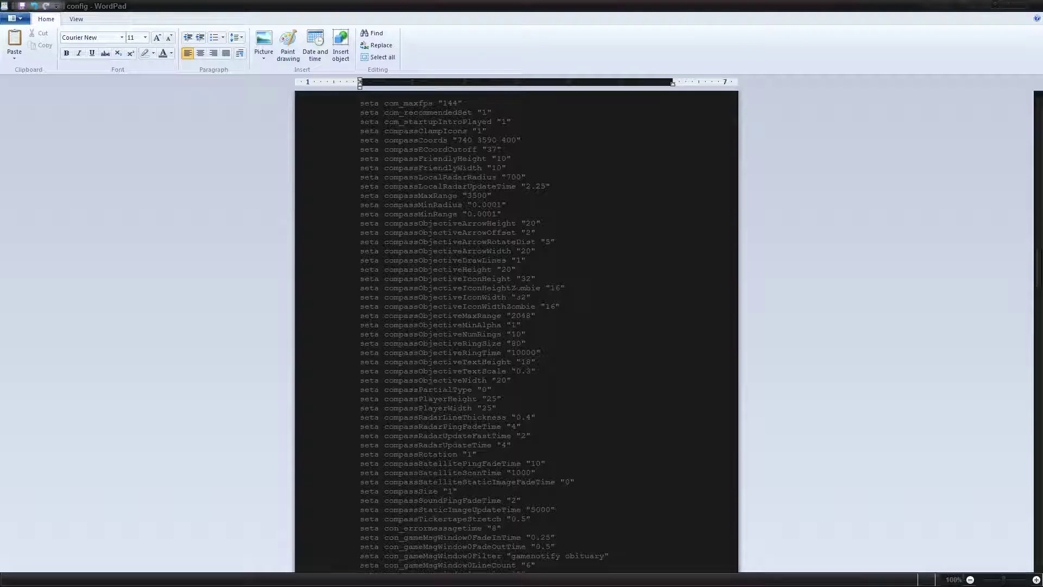
pyautogui.scroll(1, 518, 288)
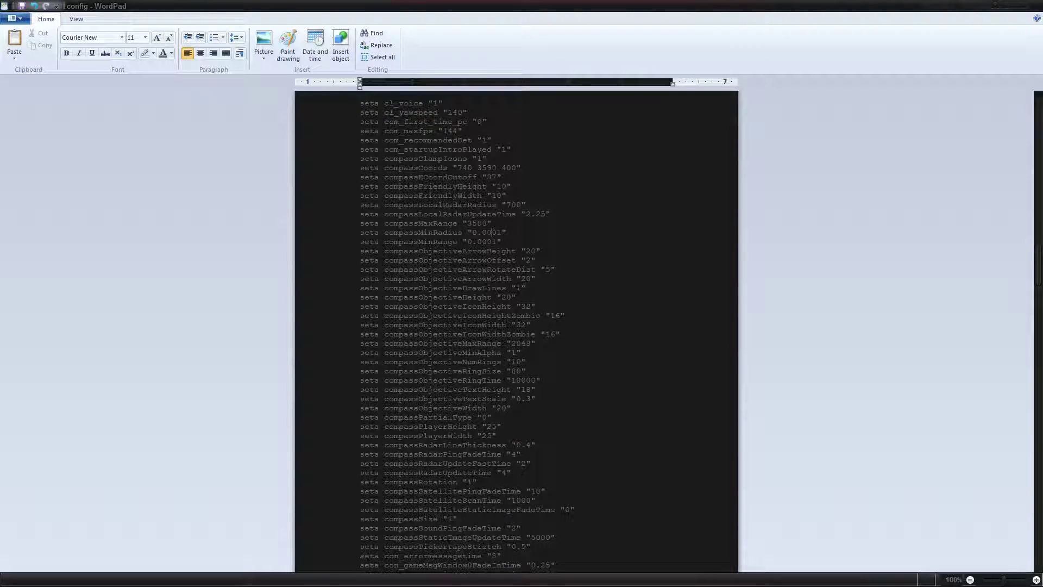
pyautogui.click(373, 33)
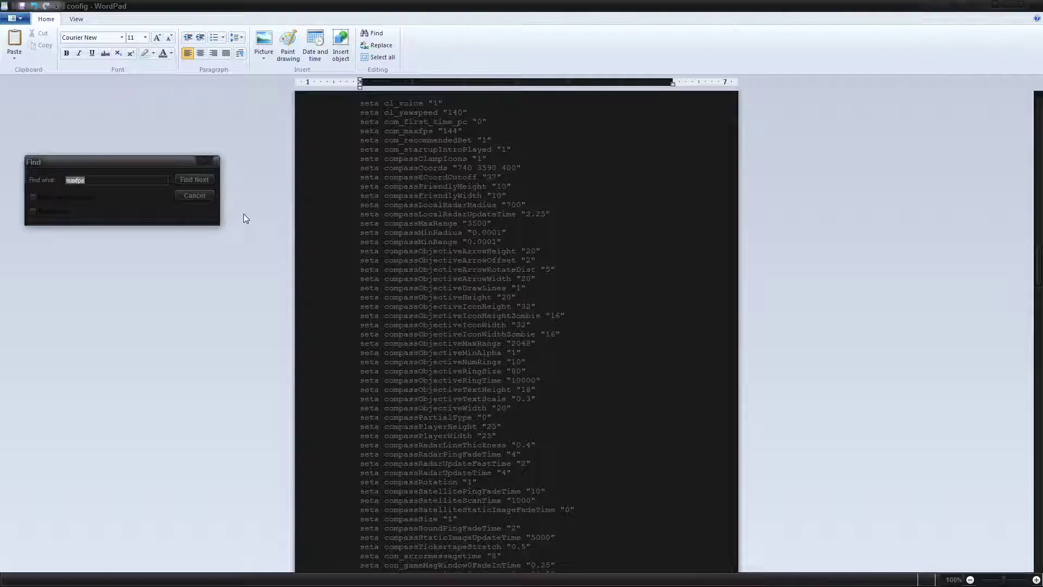
pyautogui.write('fps_max')
pyautogui.press('Return')
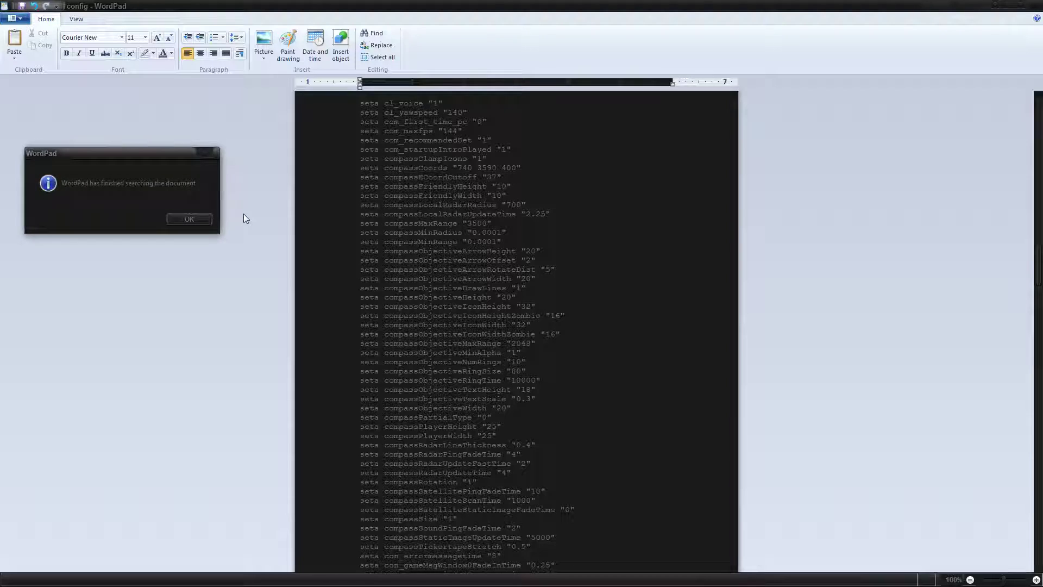
pyautogui.click(189, 220)
pyautogui.click(182, 182)
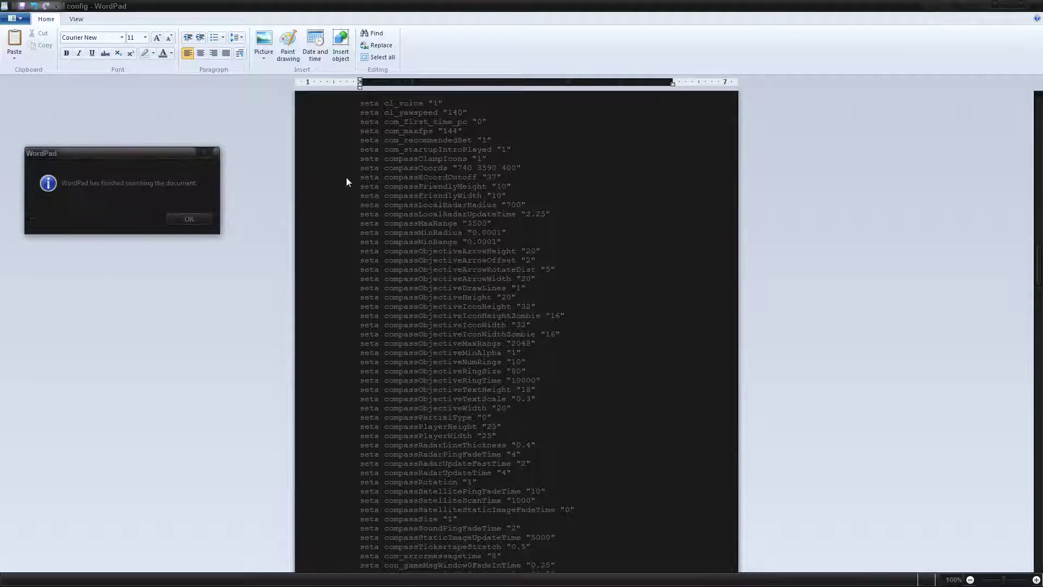
pyautogui.click(193, 218)
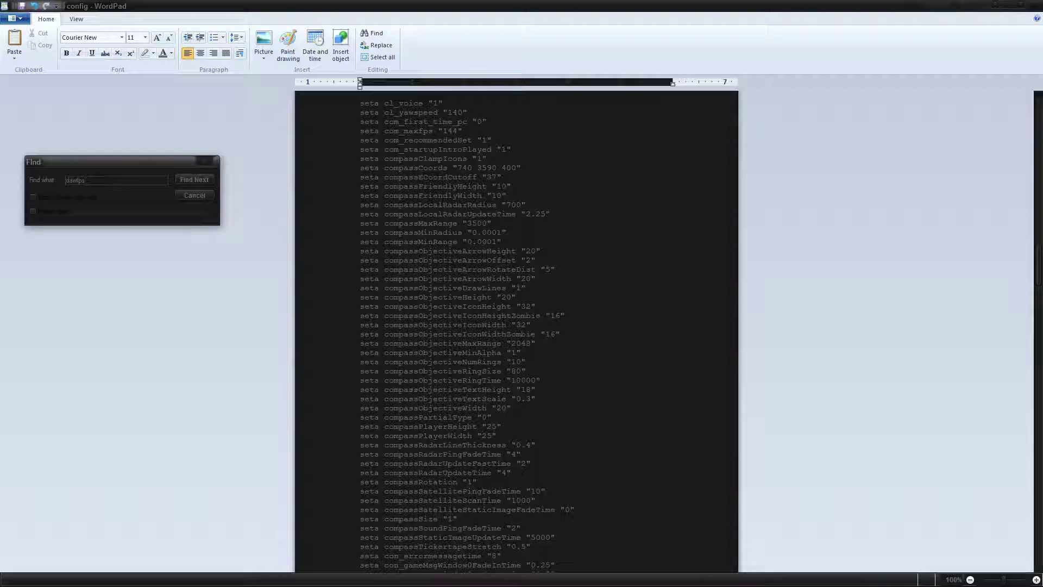
pyautogui.press('Return')
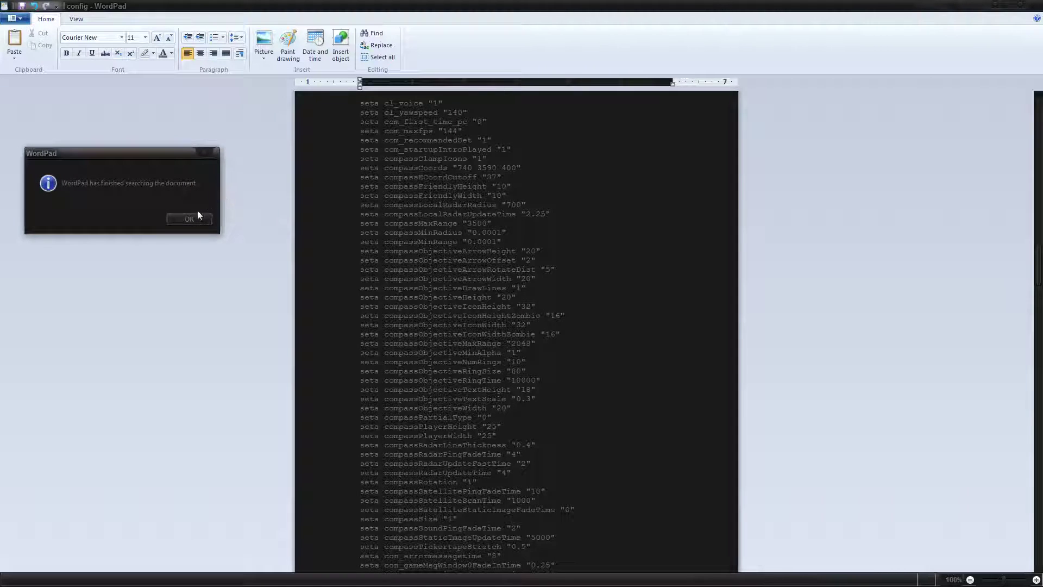
pyautogui.click(189, 219)
pyautogui.moveTo(1039, 279); pyautogui.dragTo(1038, 98)
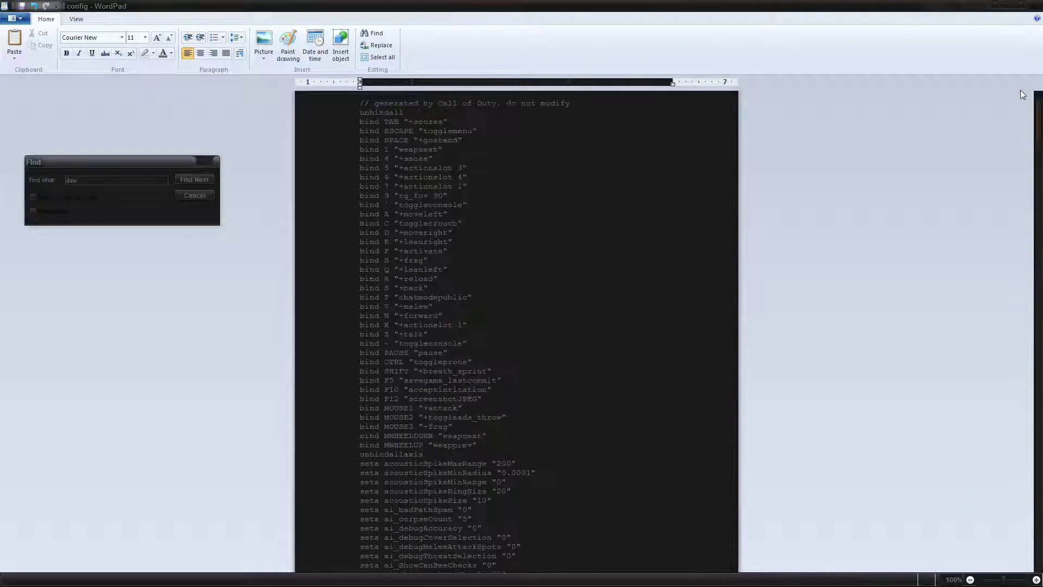
pyautogui.click(193, 178)
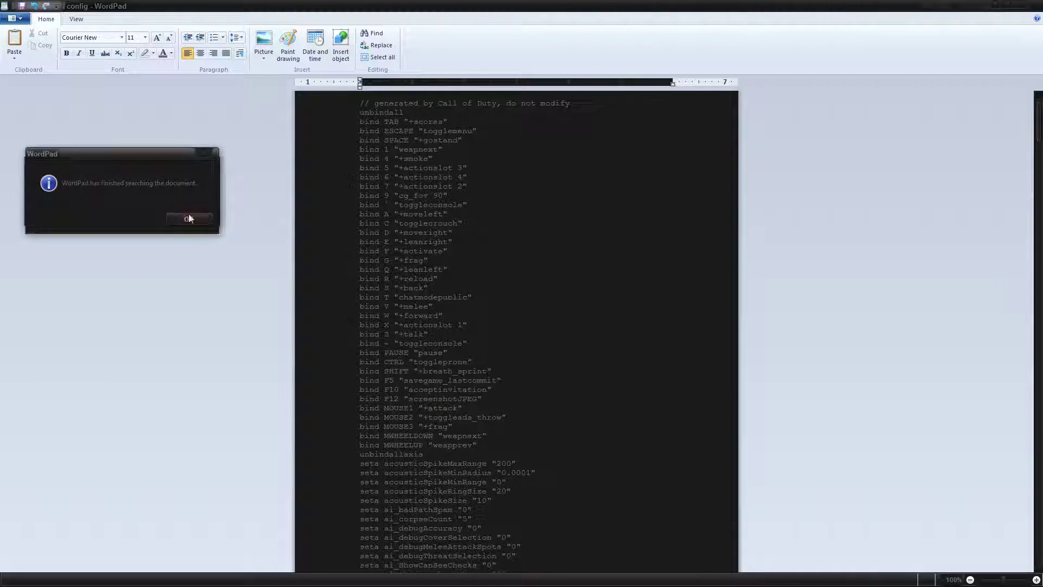
pyautogui.press('Return')
pyautogui.click(195, 179)
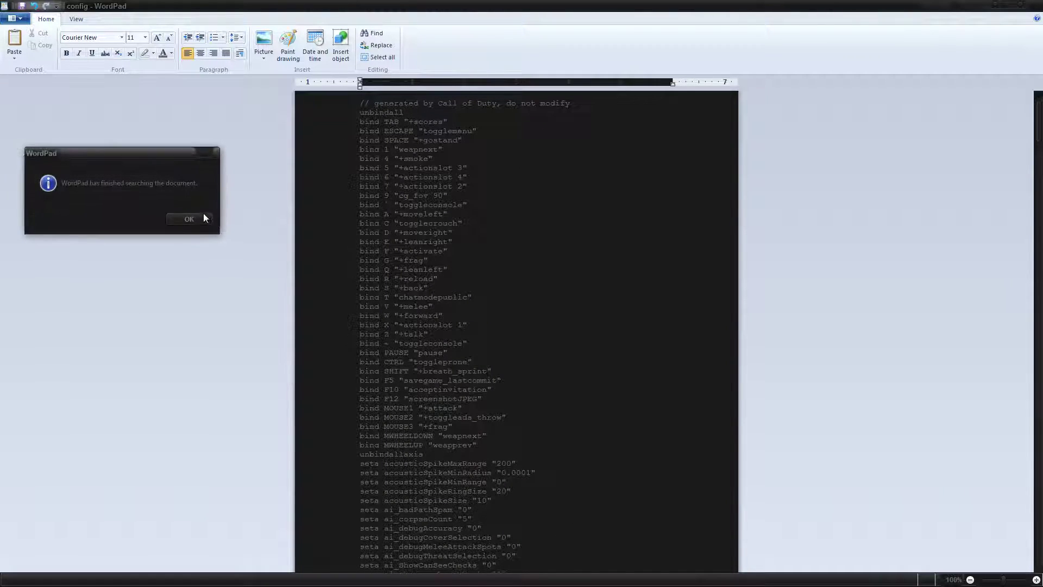
pyautogui.click(203, 214)
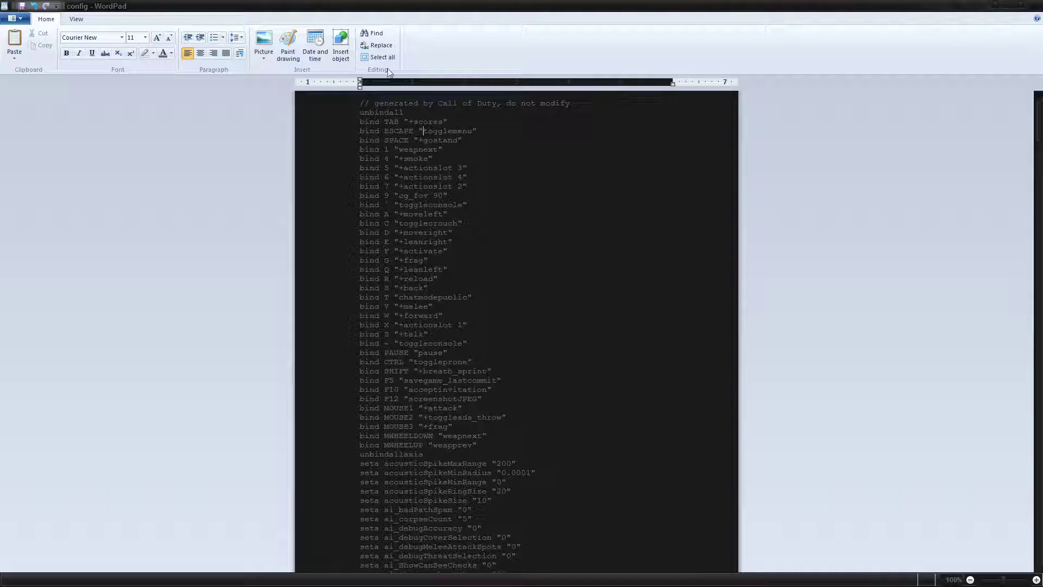
pyautogui.click(374, 33)
pyautogui.write('weapon')
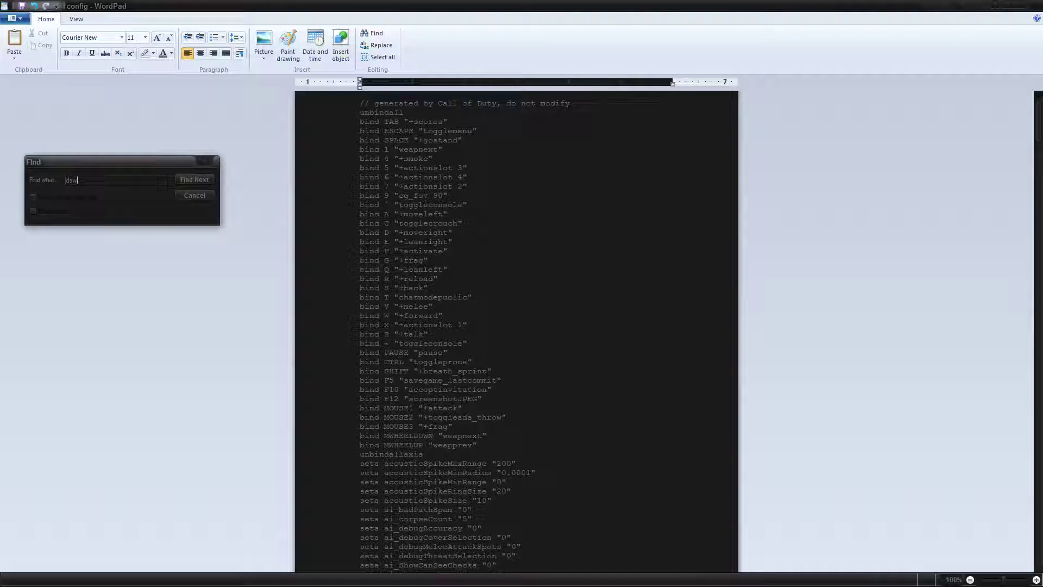
pyautogui.press('Return')
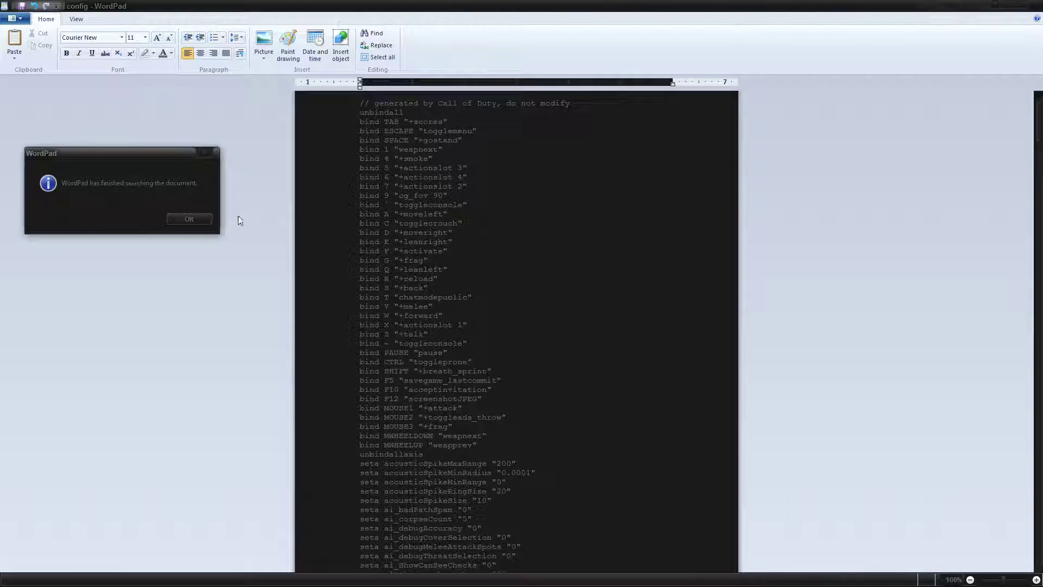
pyautogui.click(206, 219)
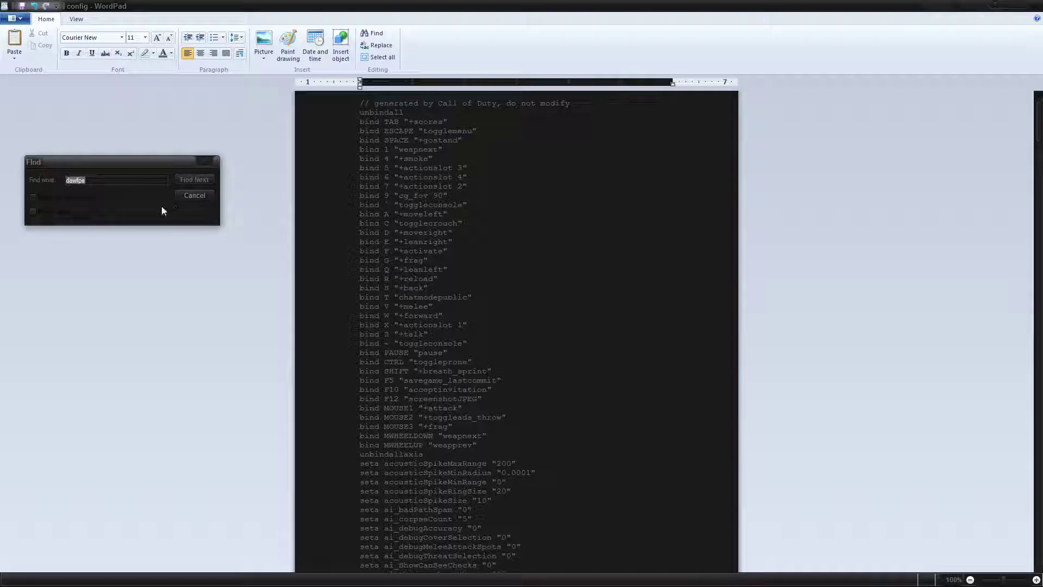
# Scroll to seta cg_drawFPS and replace "Off" with "Simple" between the quotes
pyautogui.click(203, 160)
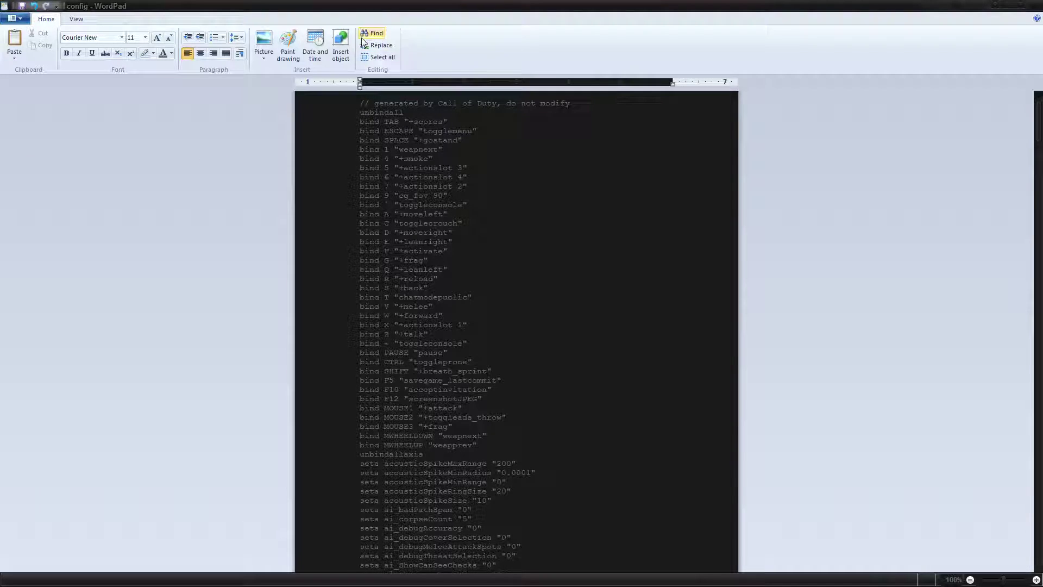
pyautogui.scroll(-8, 516, 326)
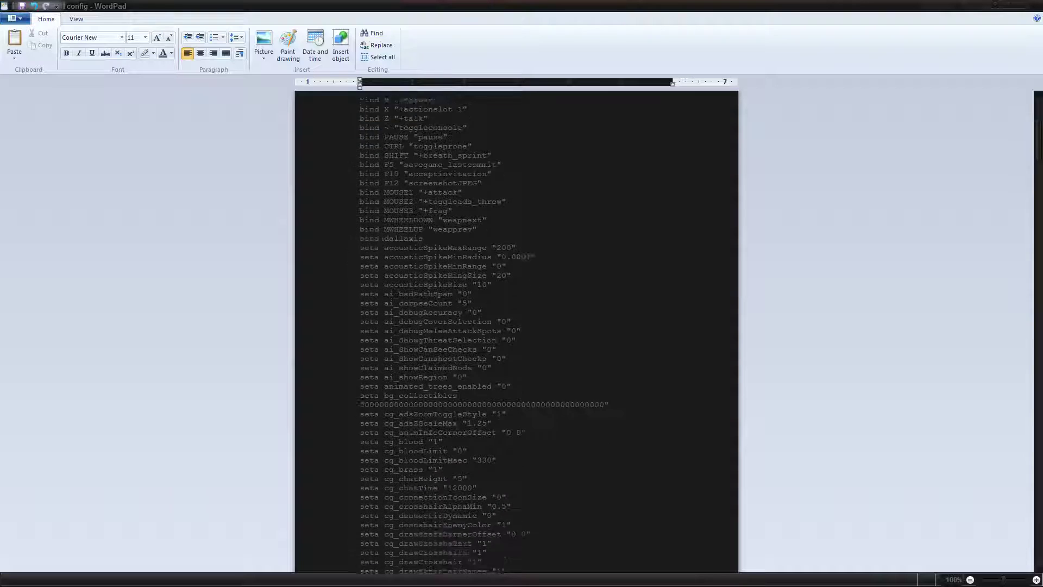
pyautogui.scroll(-14, 516, 326)
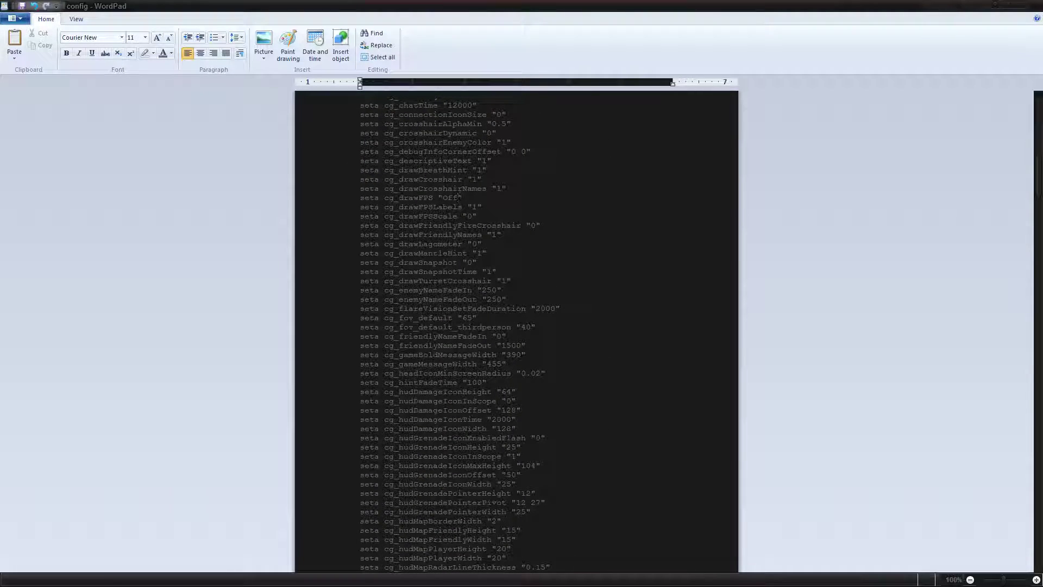
pyautogui.click(459, 198)
pyautogui.moveTo(358, 197); pyautogui.dragTo(486, 187)
pyautogui.click(459, 197)
pyautogui.press('BackSpace')
pyautogui.press('BackSpace')
pyautogui.press('BackSpace')
pyautogui.write('Simple')
pyautogui.click(481, 207)
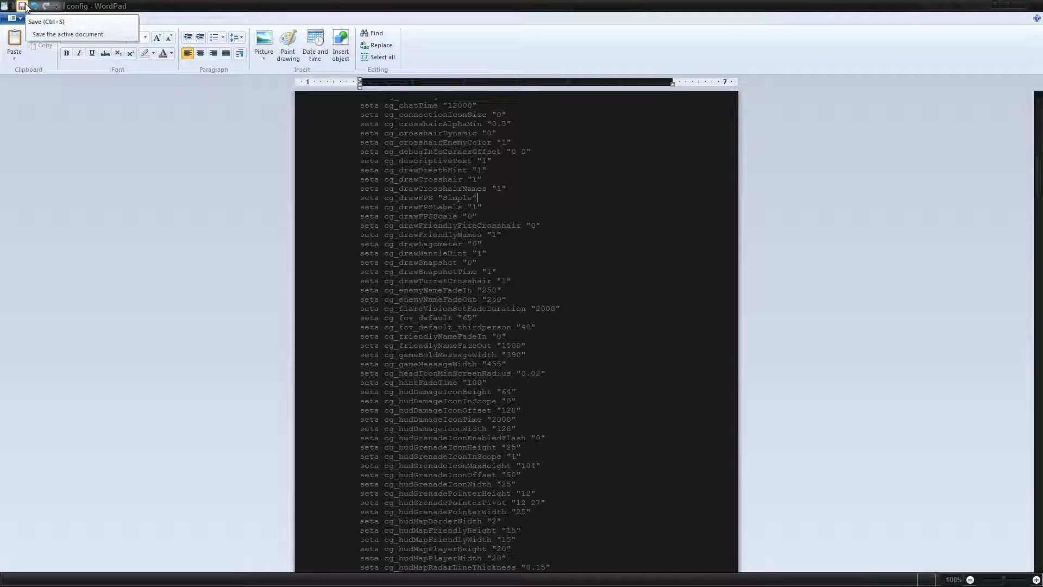
# Close the edited config in WordPad with Alt+F4, back to the players folder
pyautogui.scroll(-3, 221, 170)
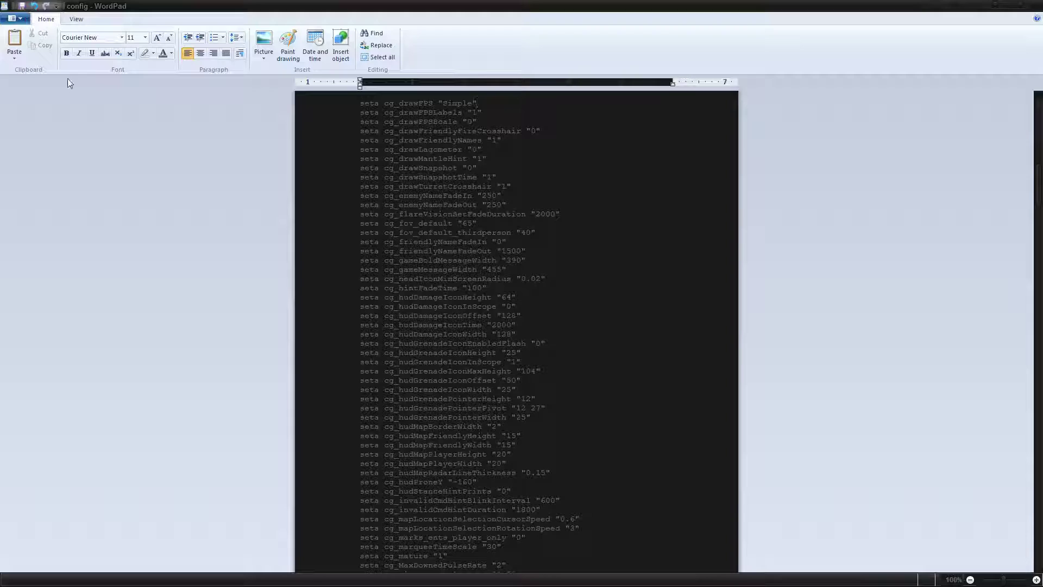
pyautogui.click(16, 19)
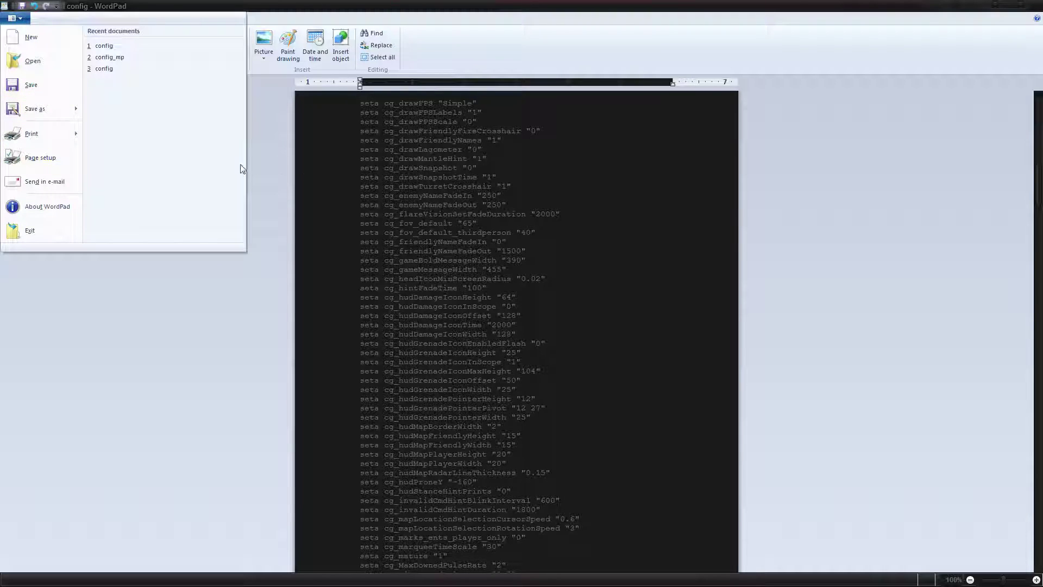
pyautogui.click(256, 164)
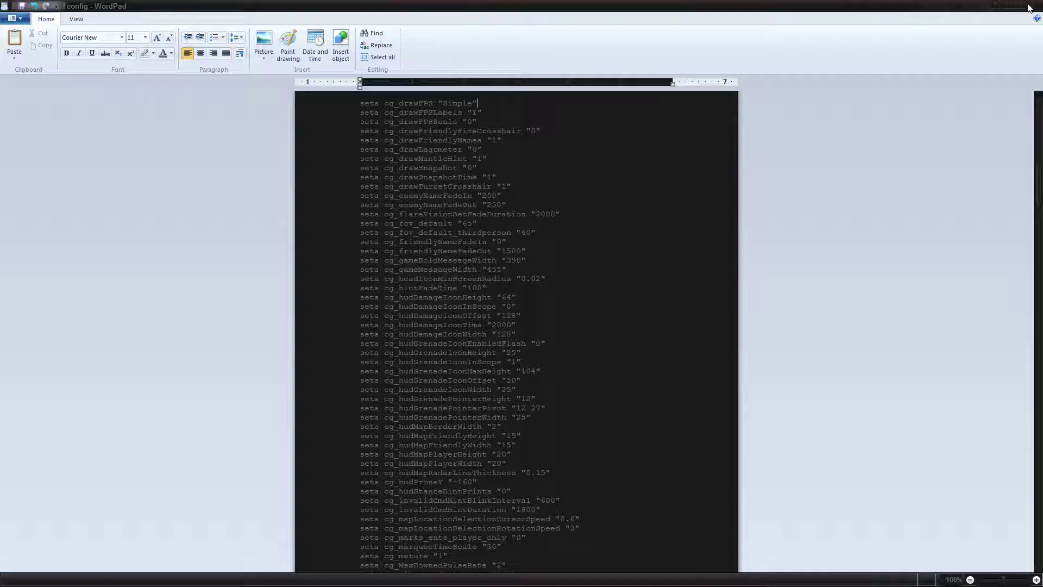
pyautogui.click(774, 232)
pyautogui.scroll(5, 516, 326)
pyautogui.scroll(20, 516, 326)
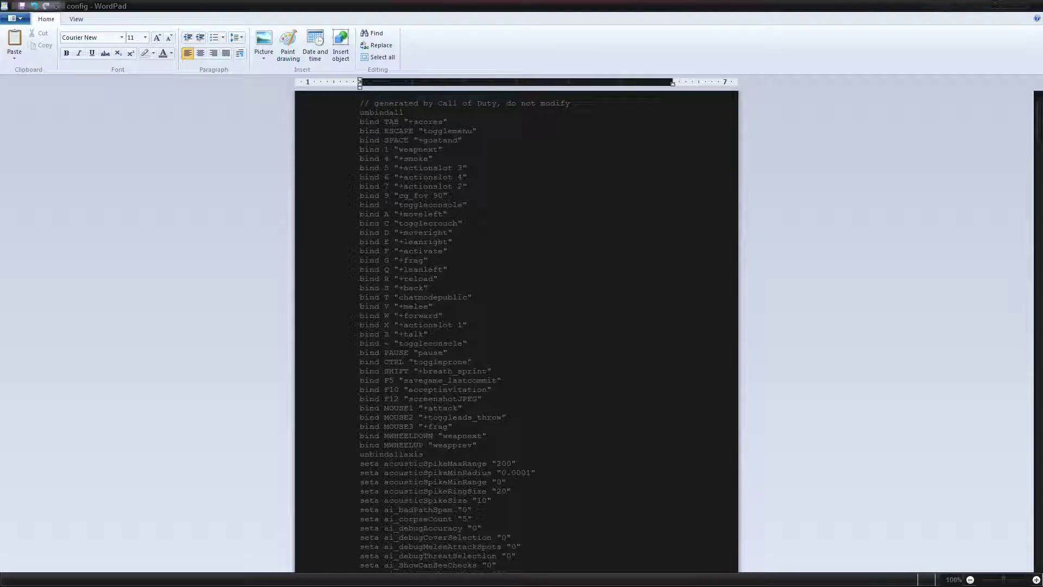
pyautogui.scroll(-3, 516, 326)
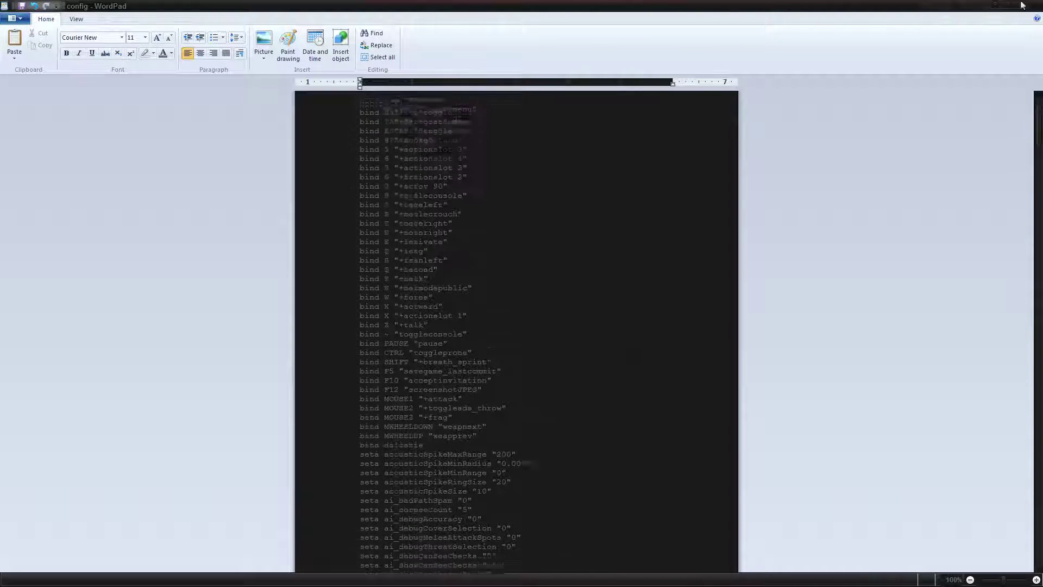
pyautogui.scroll(3, 516, 326)
pyautogui.hotkey('alt', 'F4')
# Launch Call of Duty: Black Ops from Steam, reach the main menu, and head to Quit
pyautogui.click(562, 276)
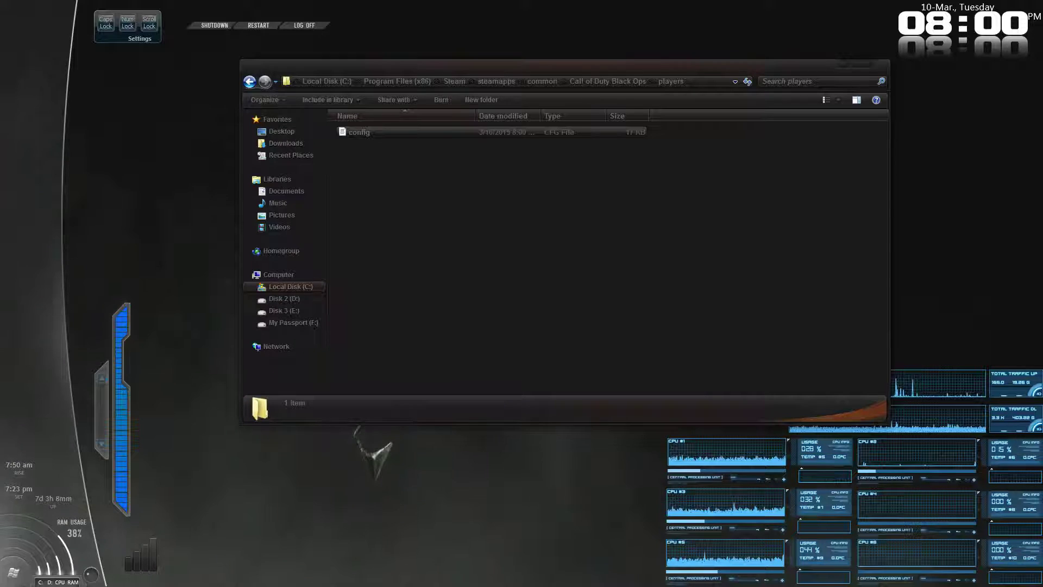
pyautogui.hotkey('alt', 'Tab')
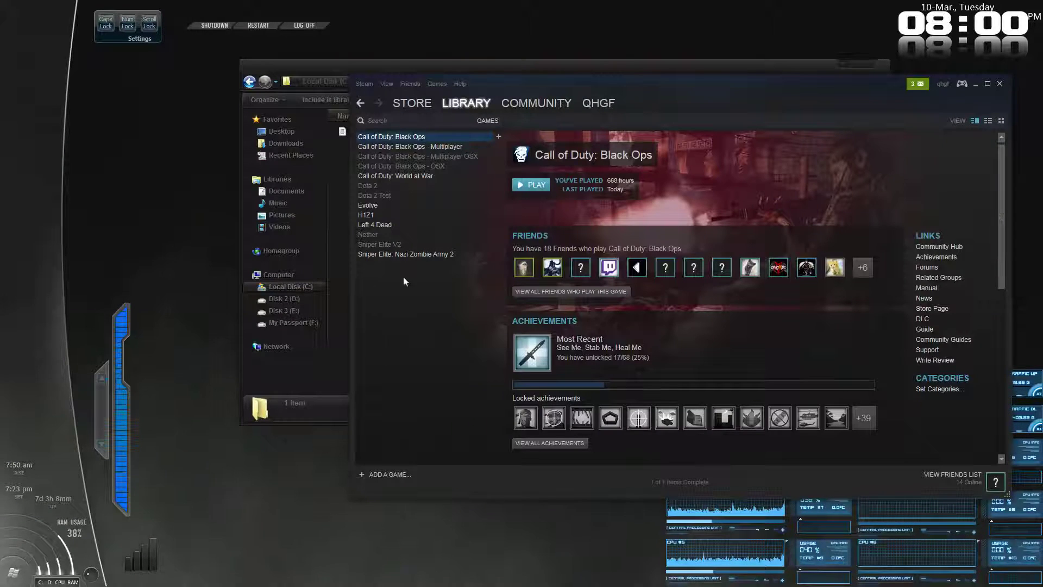
pyautogui.click(526, 187)
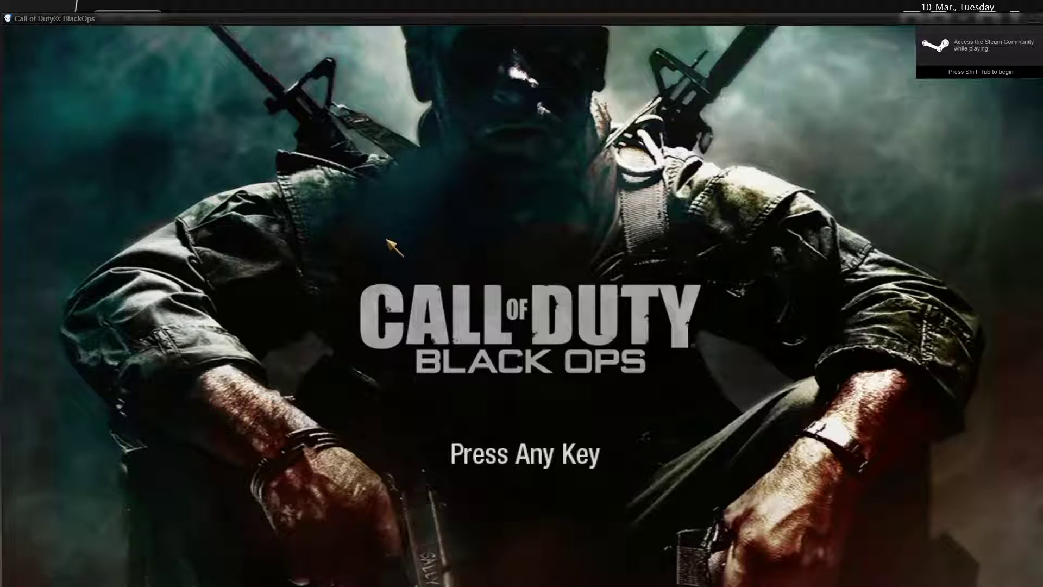
pyautogui.press('Return')
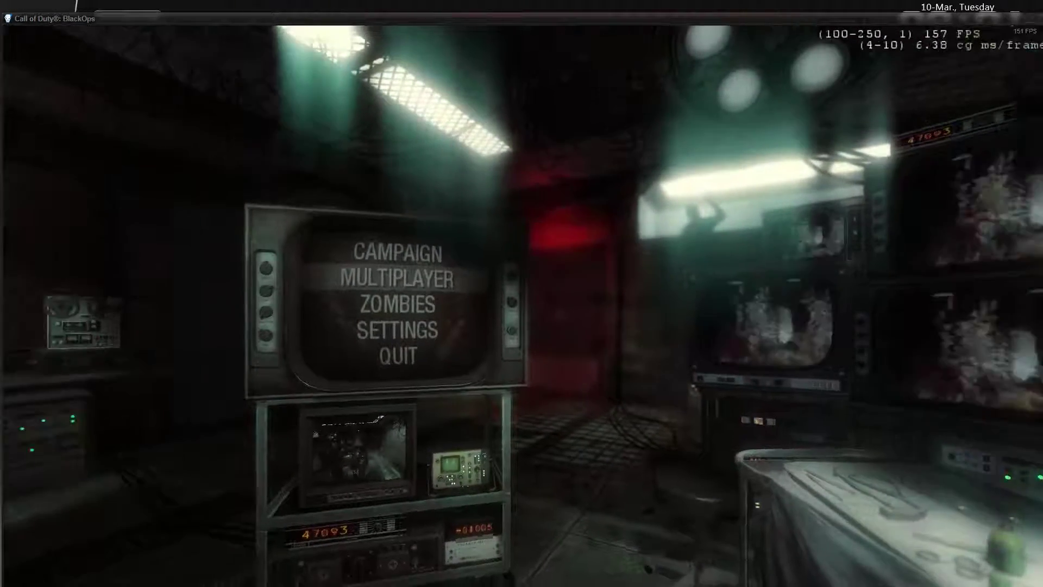
pyautogui.press('Up')
pyautogui.press('Up')
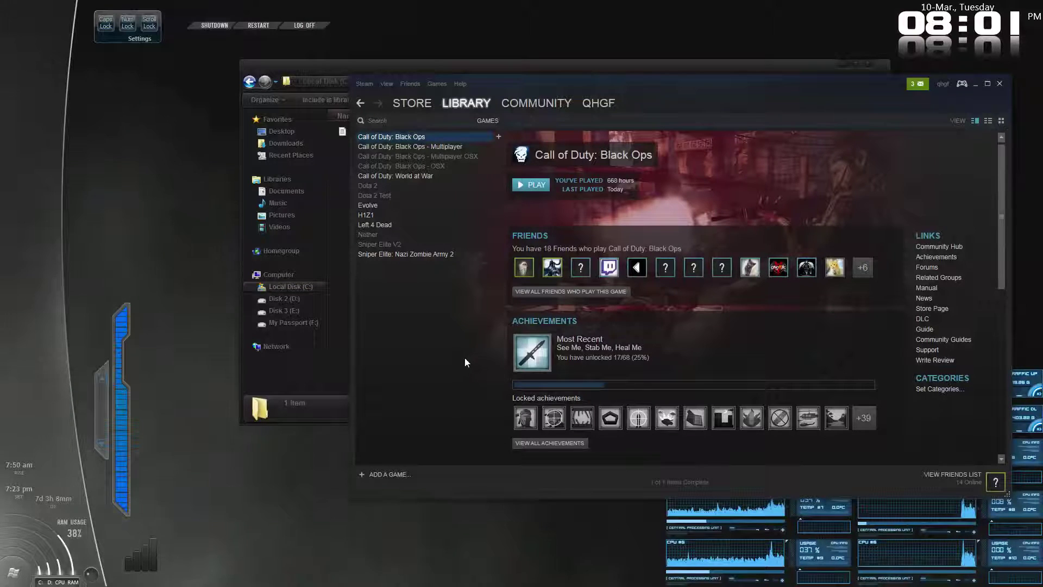
# Scroll the reopened config to confirm cg_drawFPS "Simple" and the bind 9 "cg_fov 90" line
pyautogui.click(340, 337)
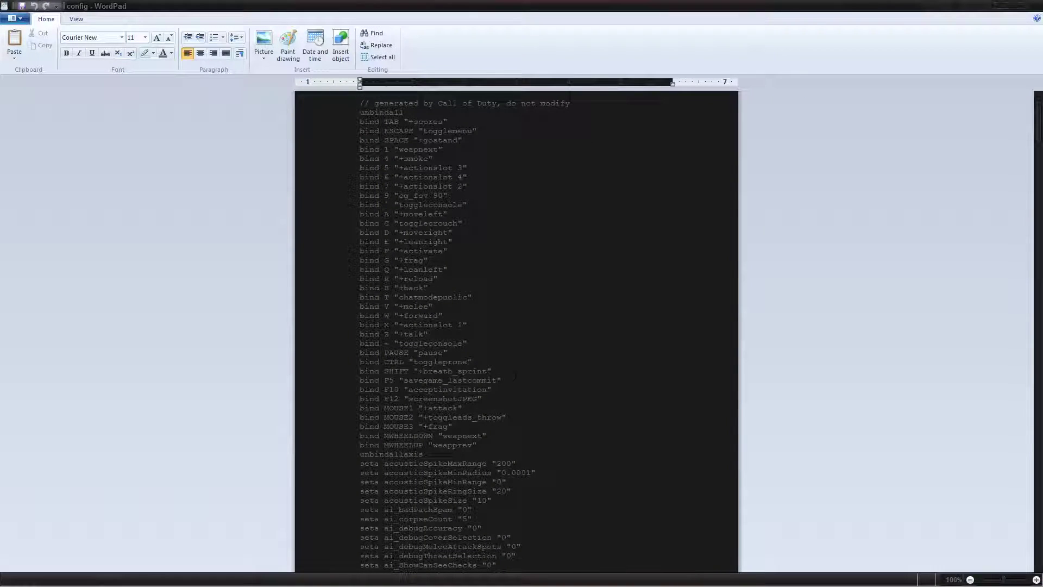
pyautogui.scroll(-20, 516, 375)
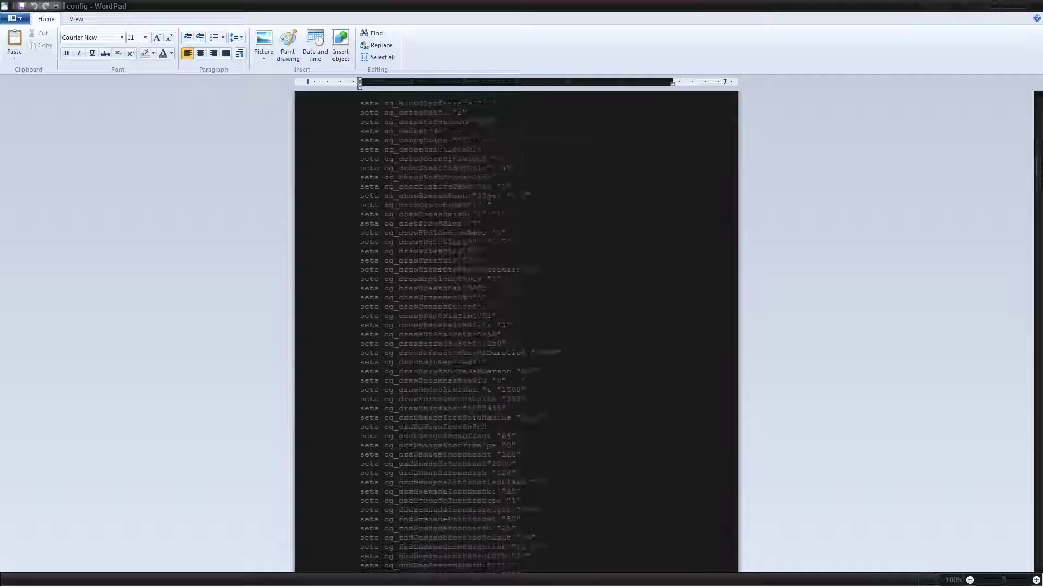
pyautogui.scroll(5, 516, 337)
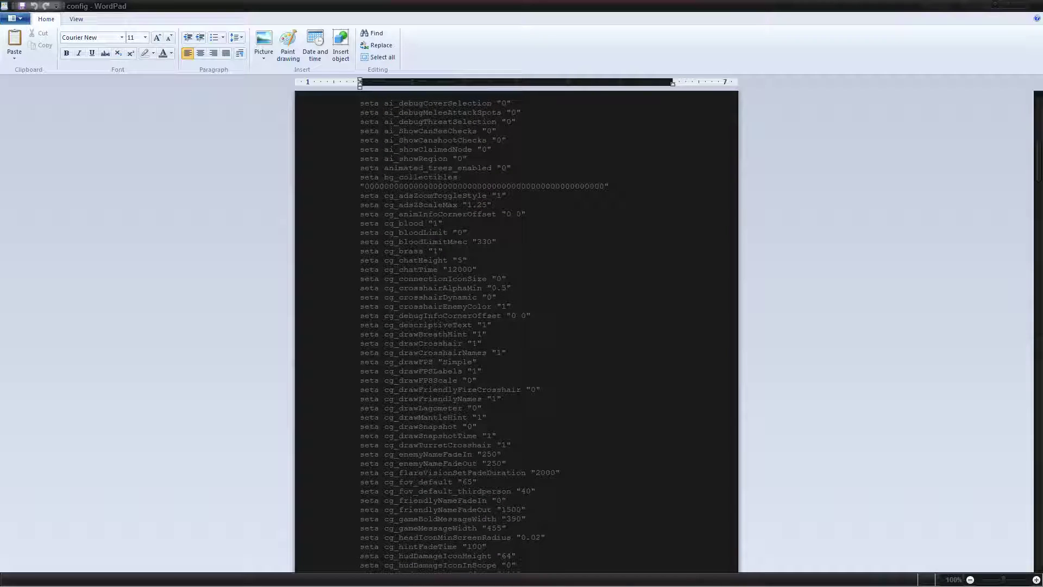
pyautogui.scroll(-10, 516, 334)
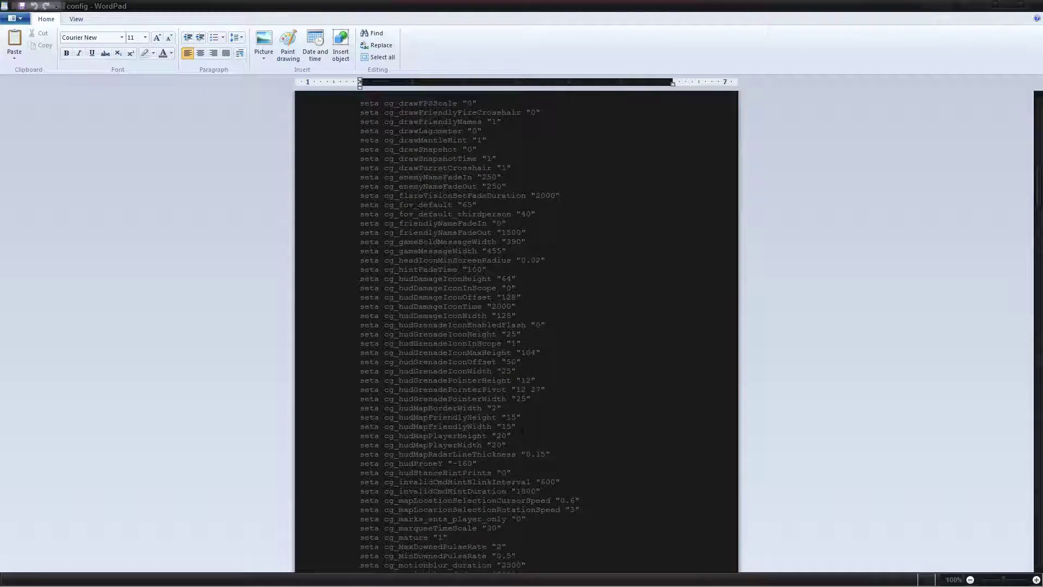
pyautogui.scroll(4, 515, 334)
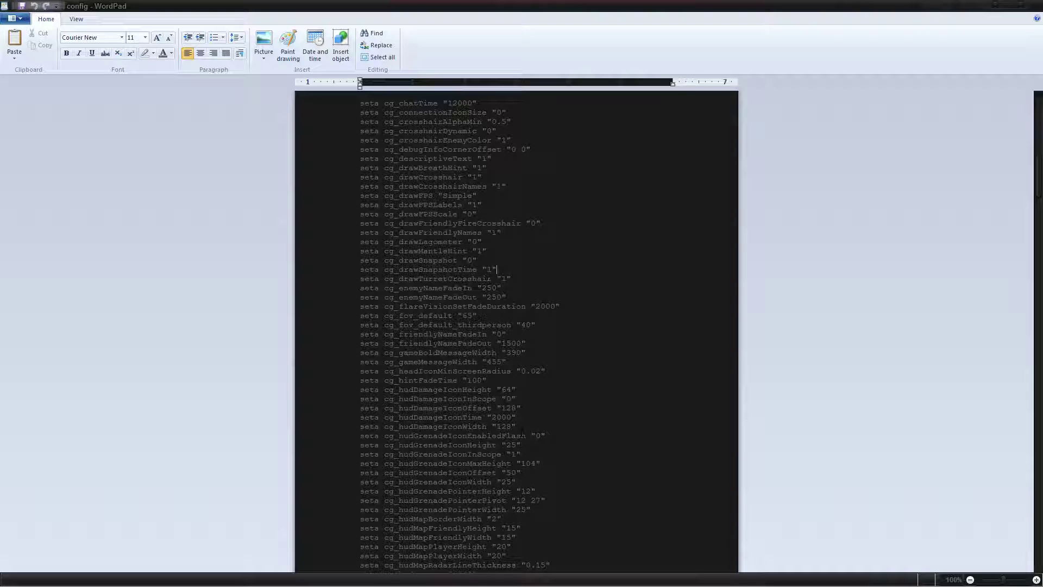
pyautogui.scroll(20, 516, 326)
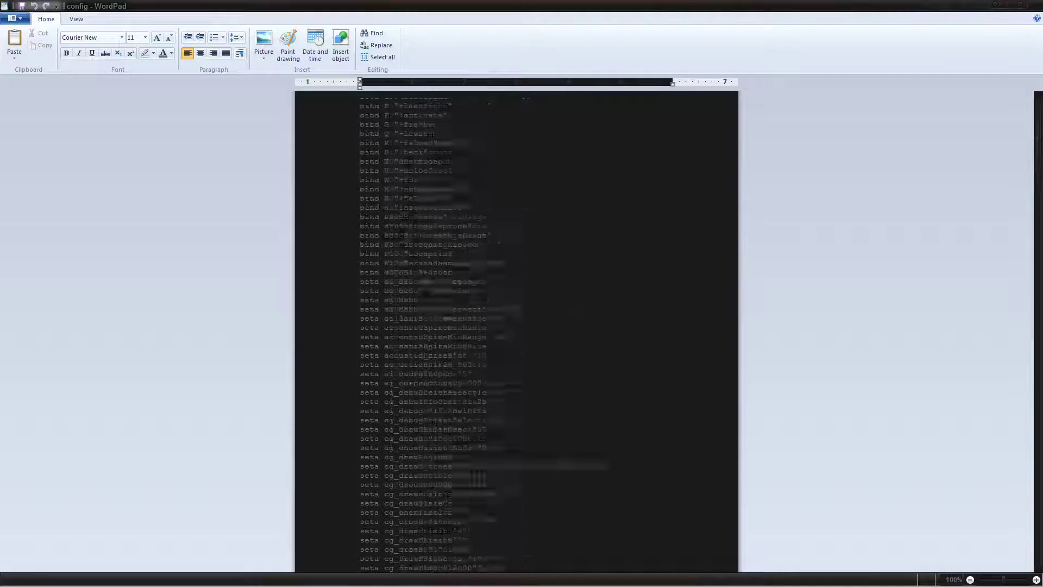
pyautogui.moveTo(449, 195); pyautogui.dragTo(268, 194)
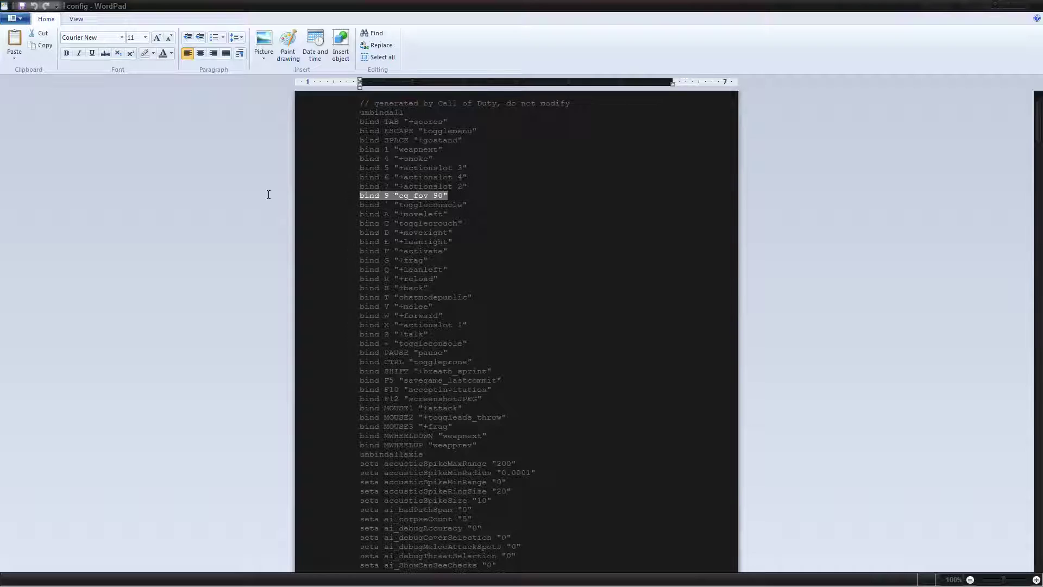
pyautogui.click(428, 196)
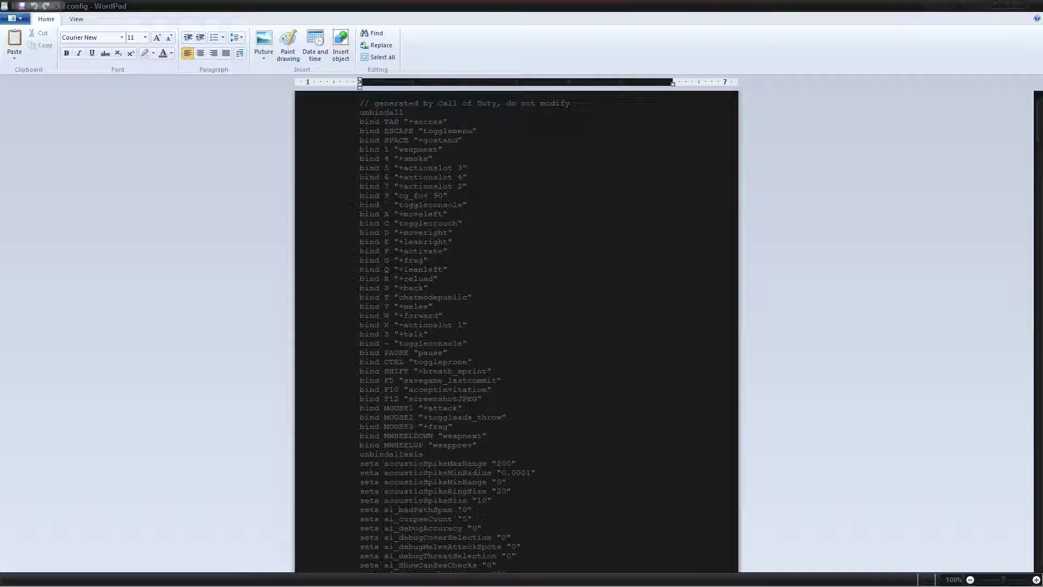
pyautogui.click(449, 196)
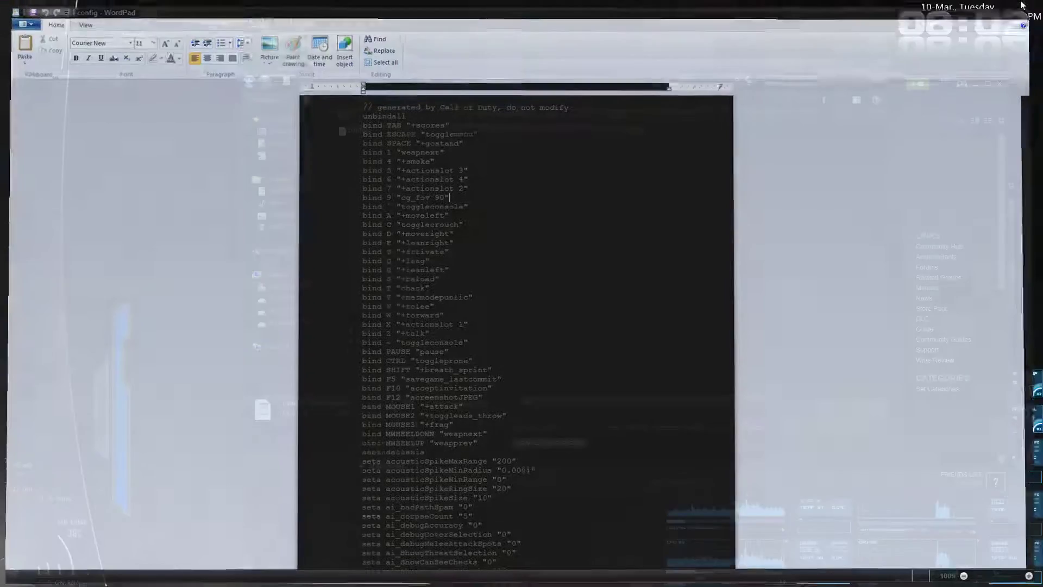
# Close WordPad and deselect the 16 KB config file in the players folder
pyautogui.click(1022, 5)
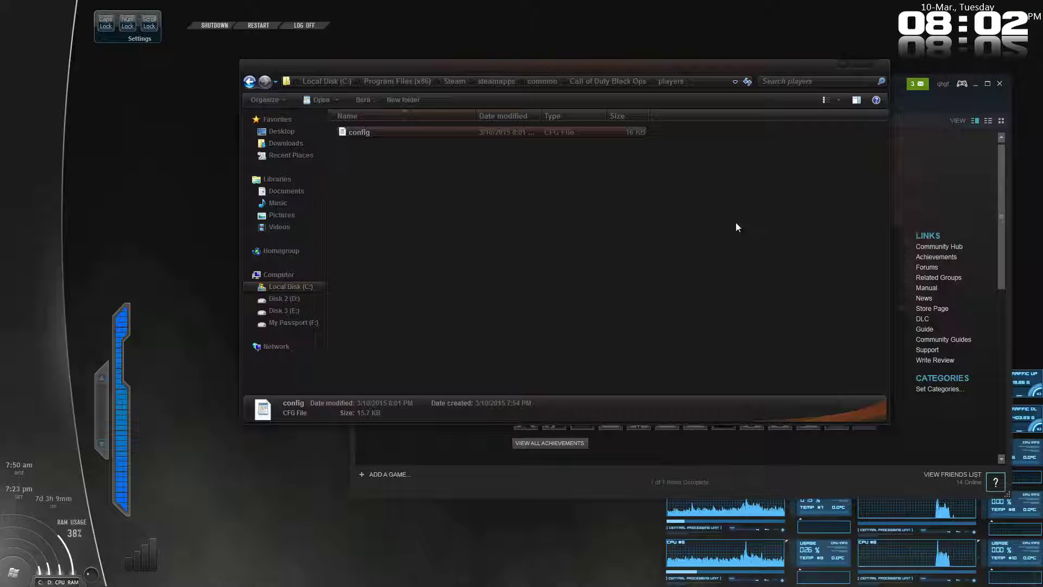
pyautogui.click(735, 224)
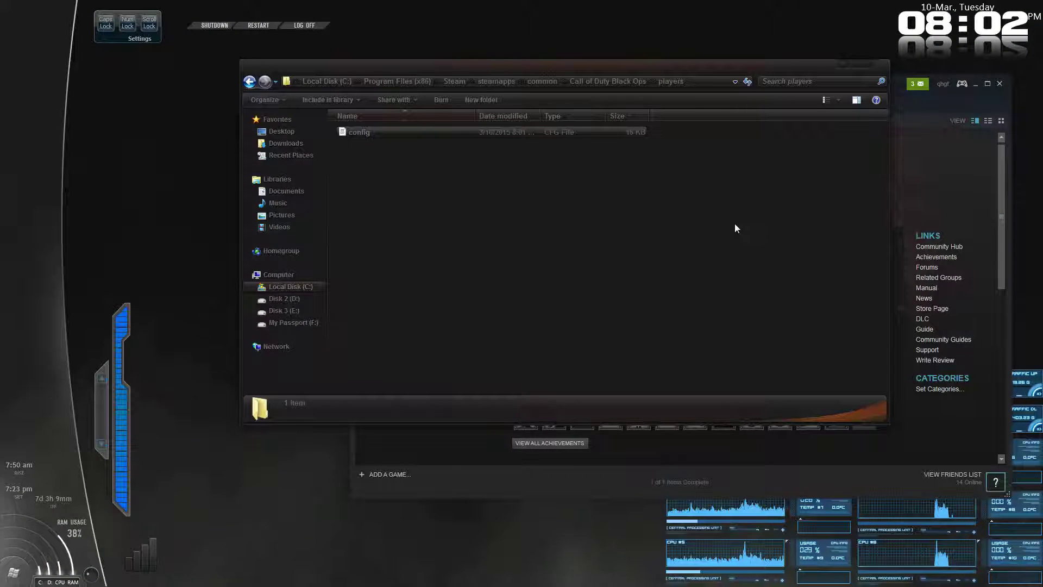